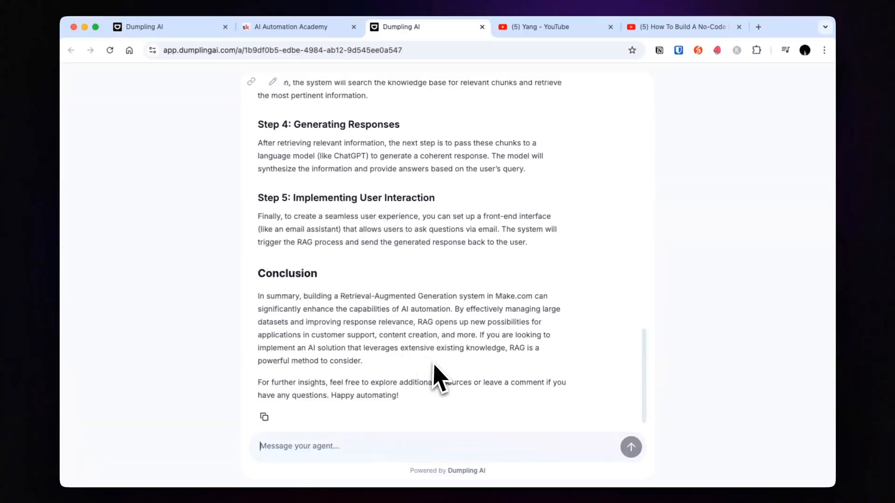
# Step: Examine the blog post agent's chat and the results of its YouTube transcript tool
pyautogui.scroll(20, 433, 368)
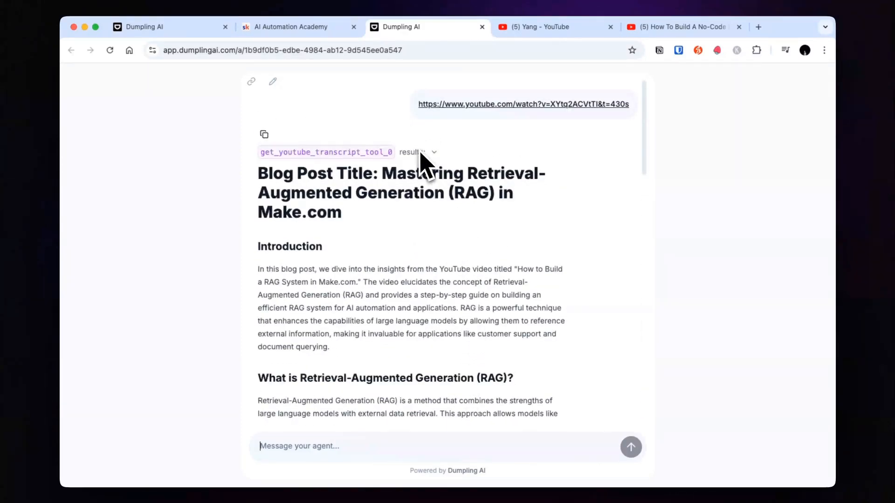
pyautogui.scroll(-1, 431, 153)
pyautogui.scroll(1, 326, 126)
pyautogui.click(433, 152)
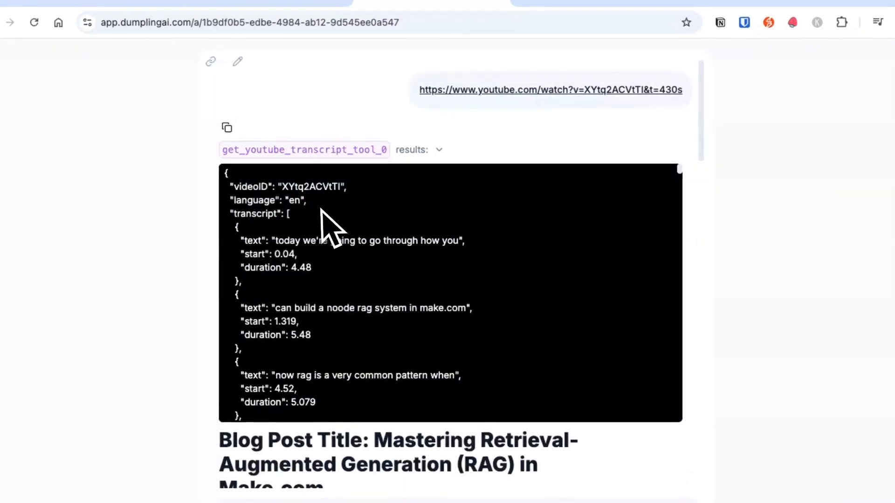
pyautogui.click(439, 150)
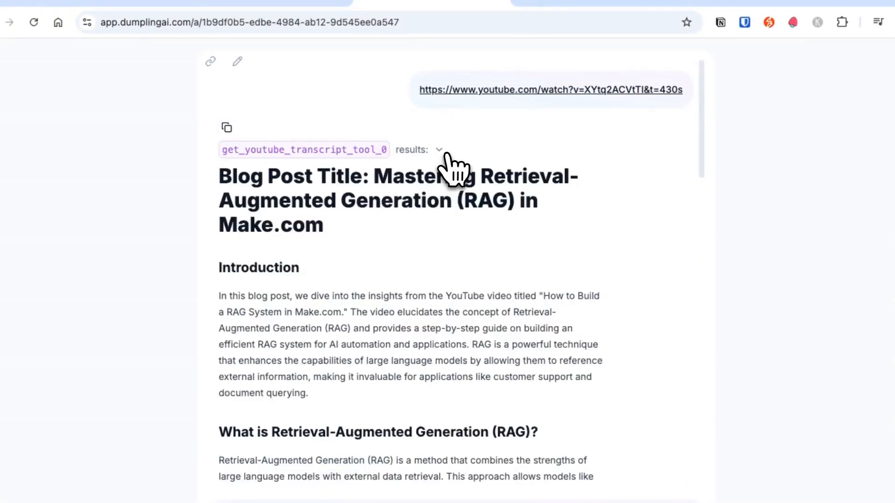
# Step: Read through the generated blog post on Retrieval-Augmented Generation in Make.com, from its title to the conclusion
pyautogui.moveTo(221, 184); pyautogui.dragTo(537, 249)
pyautogui.scroll(-20, 513, 359)
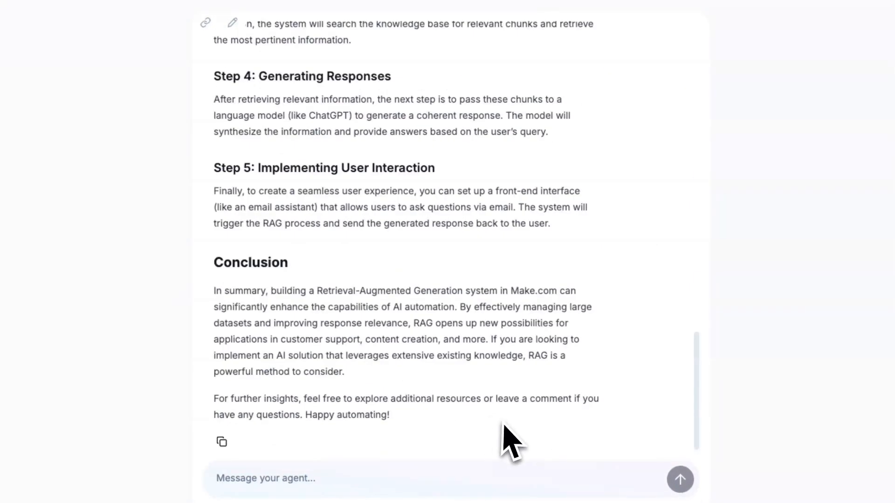
pyautogui.scroll(15, 443, 426)
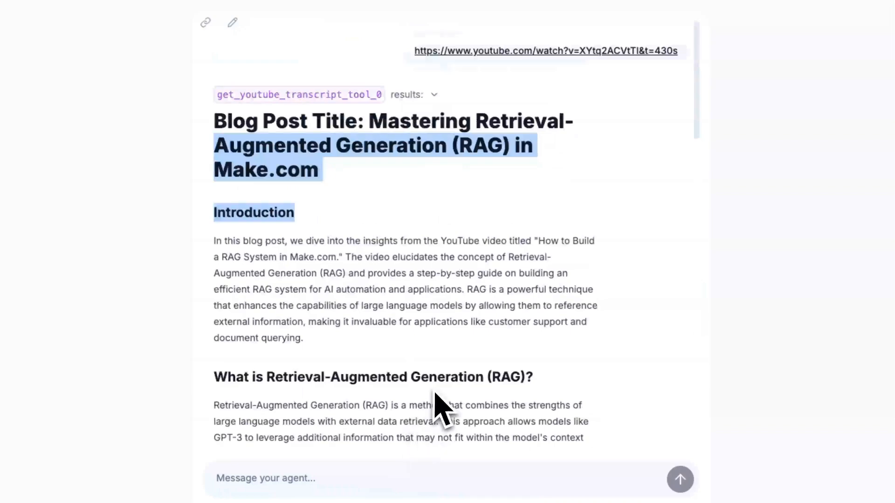
pyautogui.click(375, 204)
pyautogui.moveTo(215, 133); pyautogui.dragTo(665, 420)
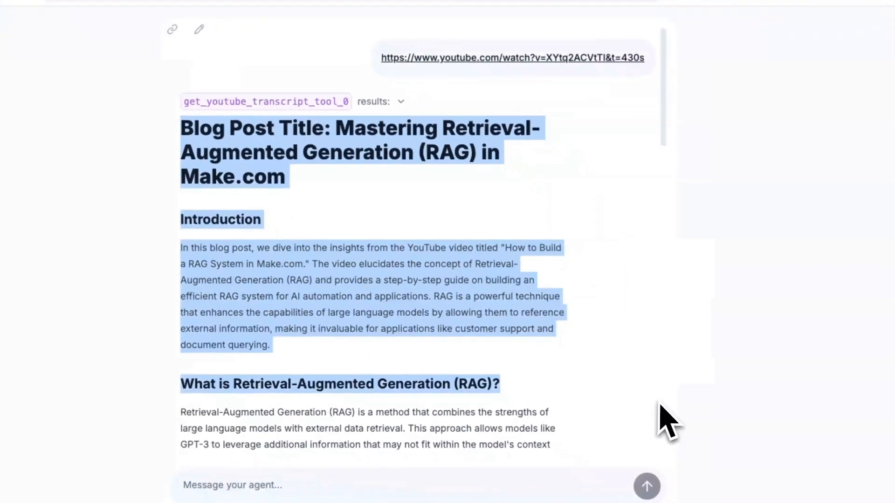
pyautogui.click(469, 210)
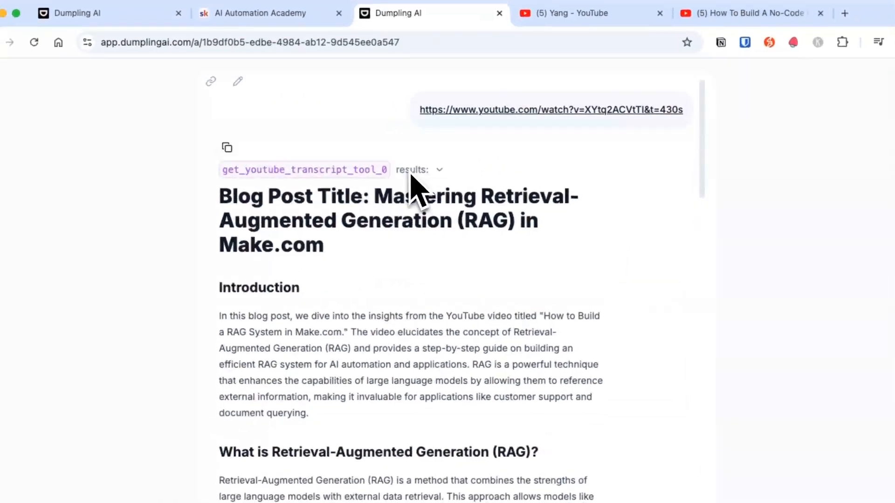
pyautogui.scroll(-10, 444, 264)
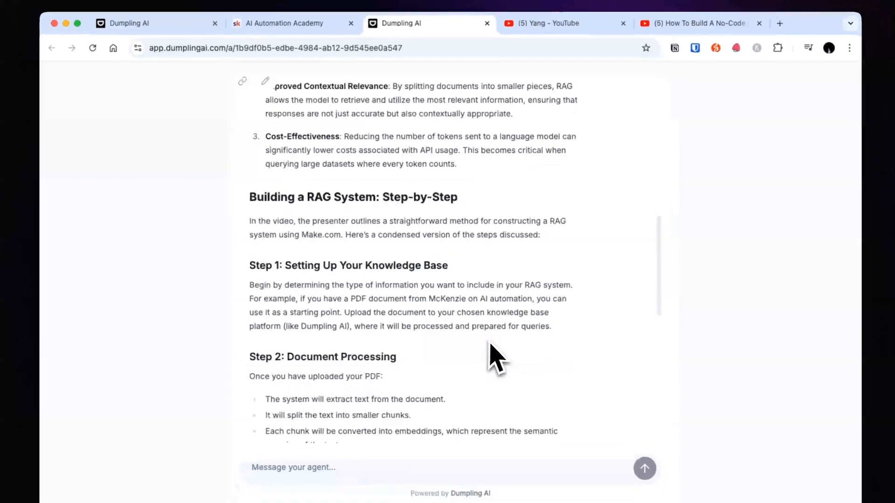
pyautogui.scroll(-8, 496, 362)
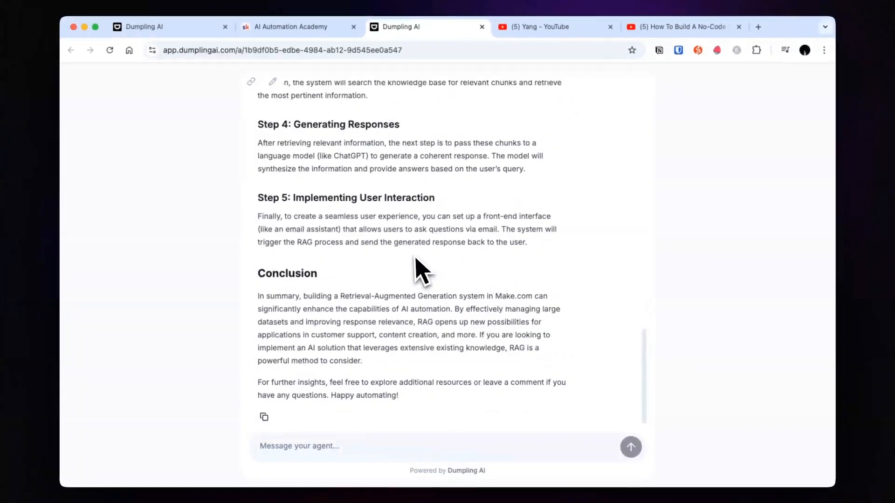
pyautogui.scroll(20, 421, 280)
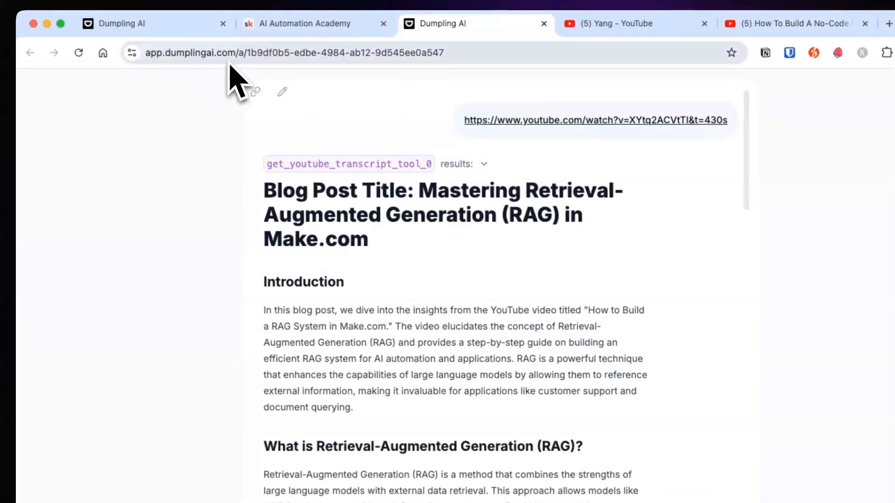
# Step: Go to the app.dumplingai.com home page and start creating a new AI agent from the agents list
pyautogui.click(225, 53)
pyautogui.click(240, 54)
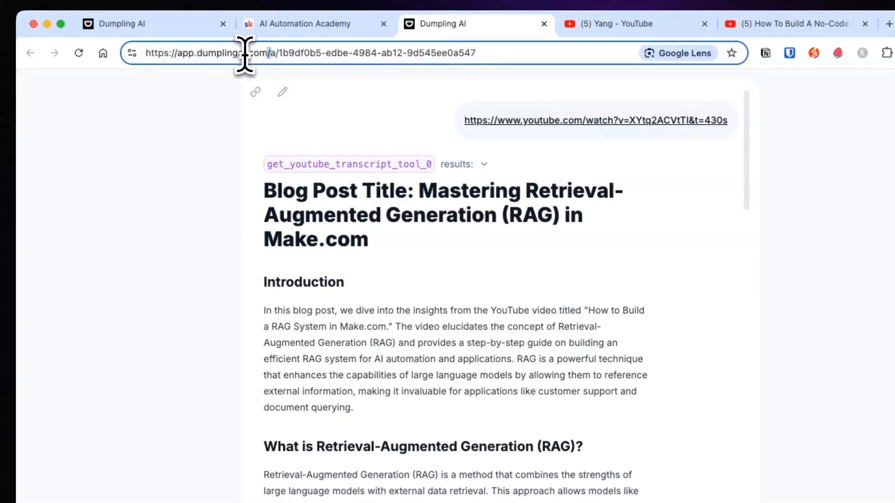
pyautogui.hotkey('shift', 'End')
pyautogui.press('Delete')
pyautogui.press('Return')
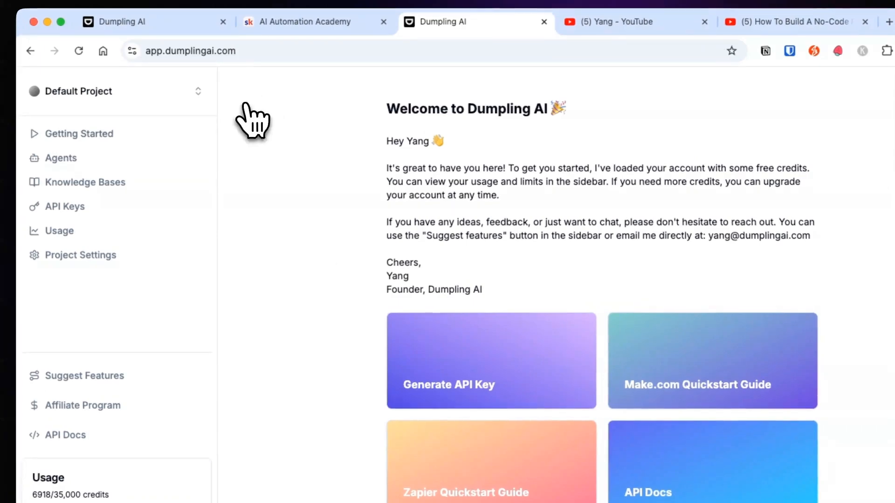
pyautogui.click(55, 158)
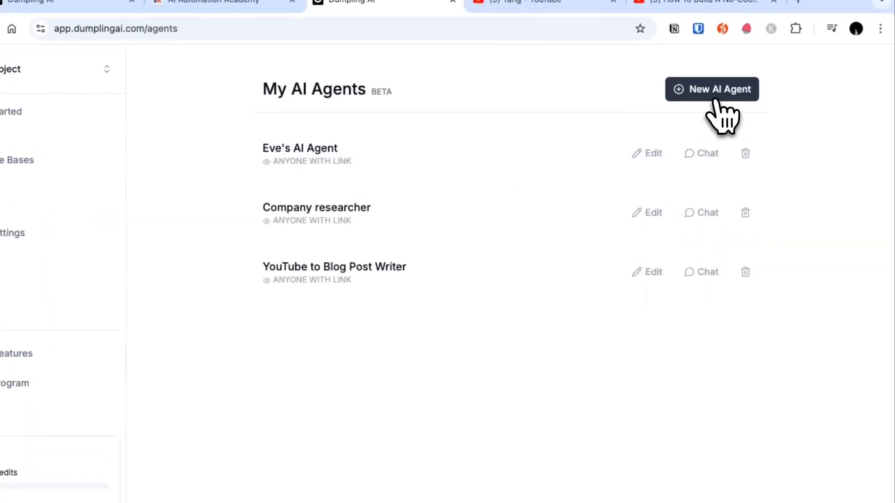
pyautogui.click(715, 99)
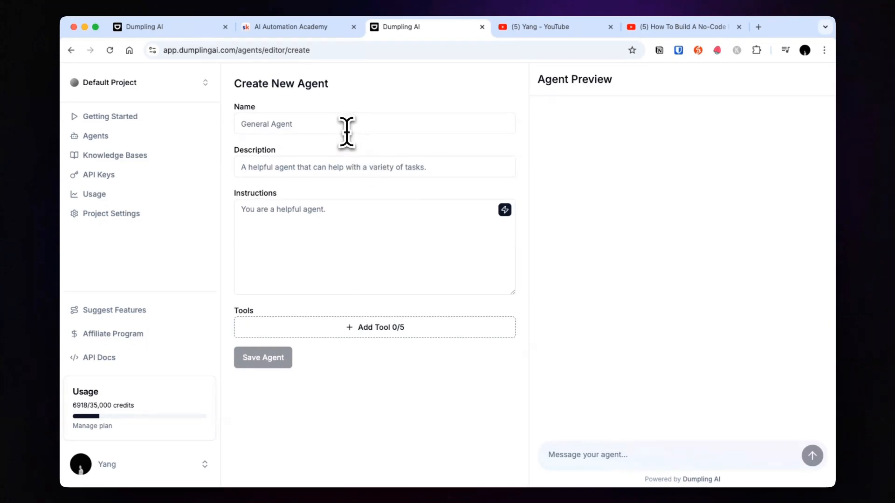
# Step: Name the new agent "YouTube to SEO Blog Post Agent"
pyautogui.click(346, 133)
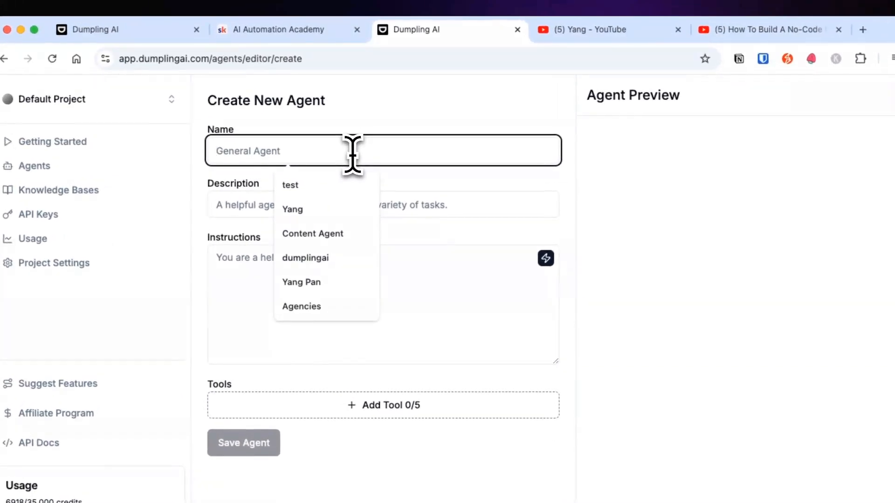
pyautogui.write('YouTube to')
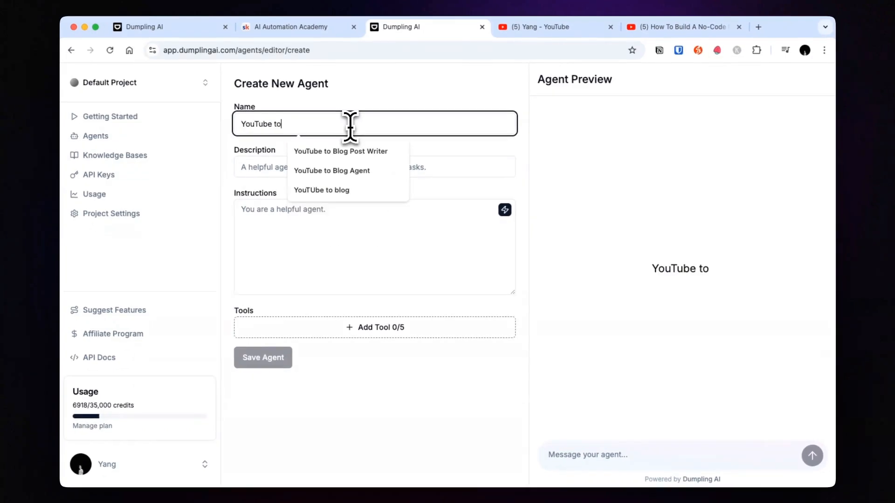
pyautogui.write(' SEO Blog POst')
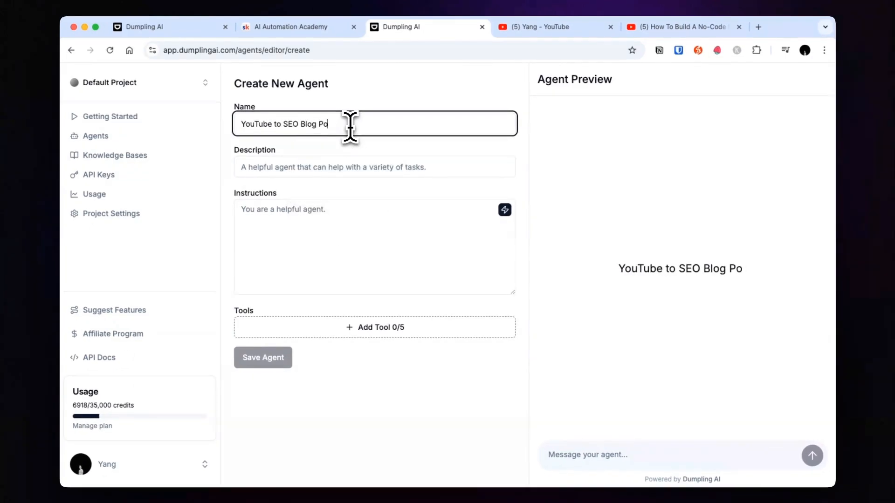
pyautogui.write('st Agent')
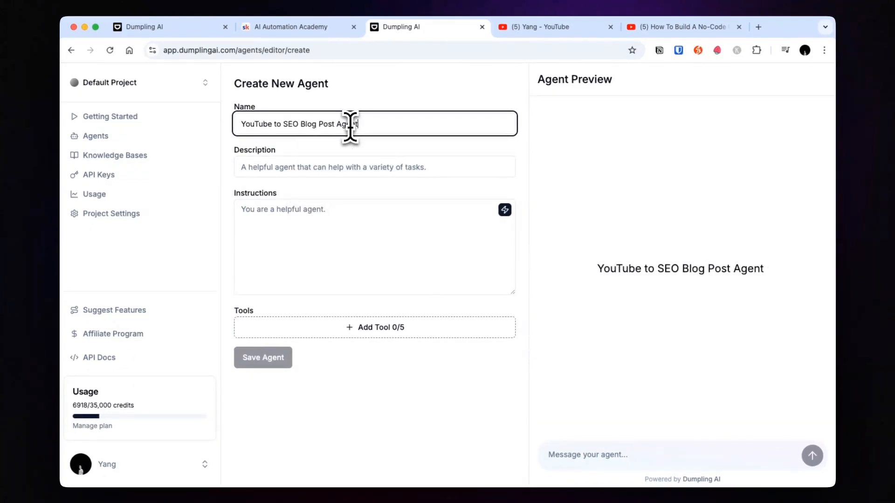
# Step: Set the agent's name to "Bobby" and its description to "AI agent that turns YouTube videos into SEO blog posts"
pyautogui.press('super+a')
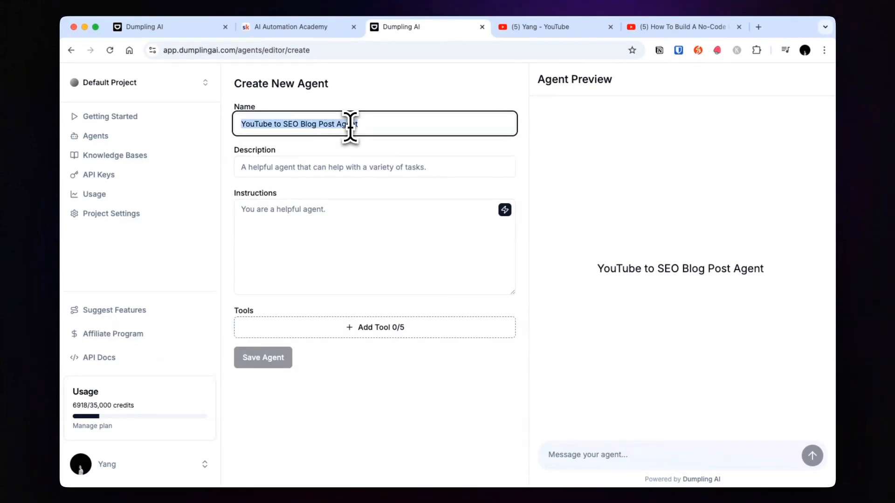
pyautogui.write('Bobby')
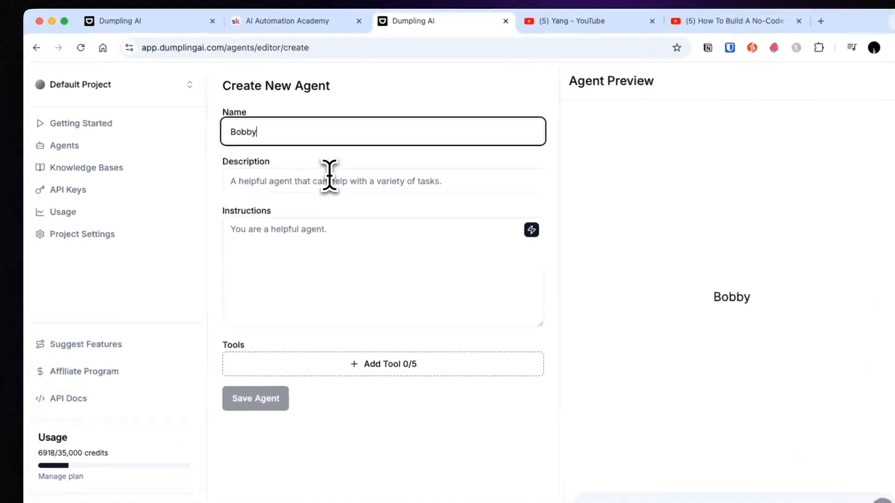
pyautogui.click(330, 167)
pyautogui.write('A ')
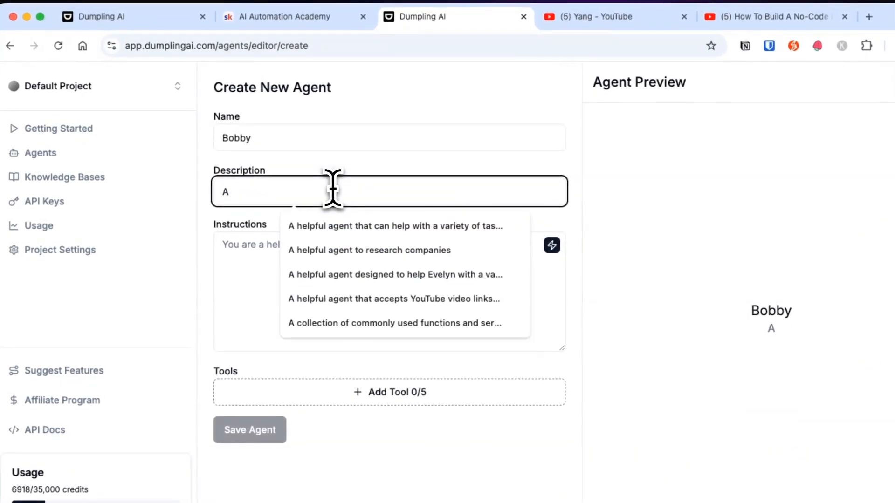
pyautogui.write('I agent that tu')
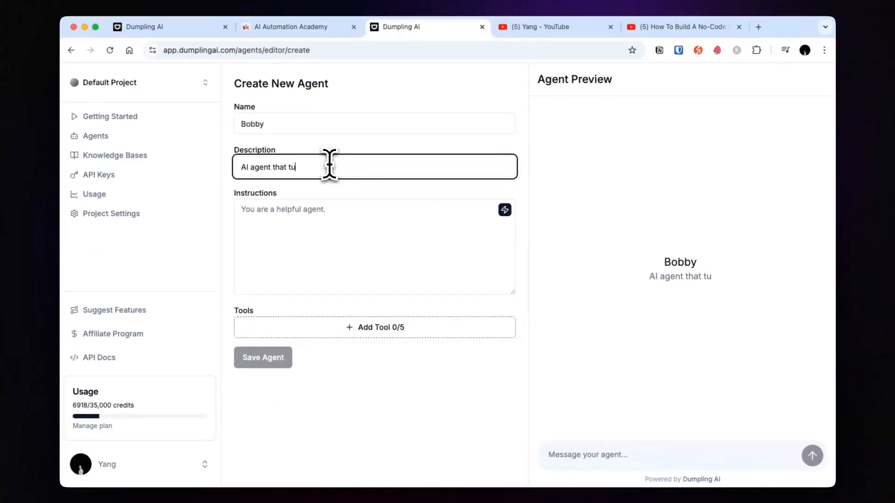
pyautogui.write('rns YouTube videos int')
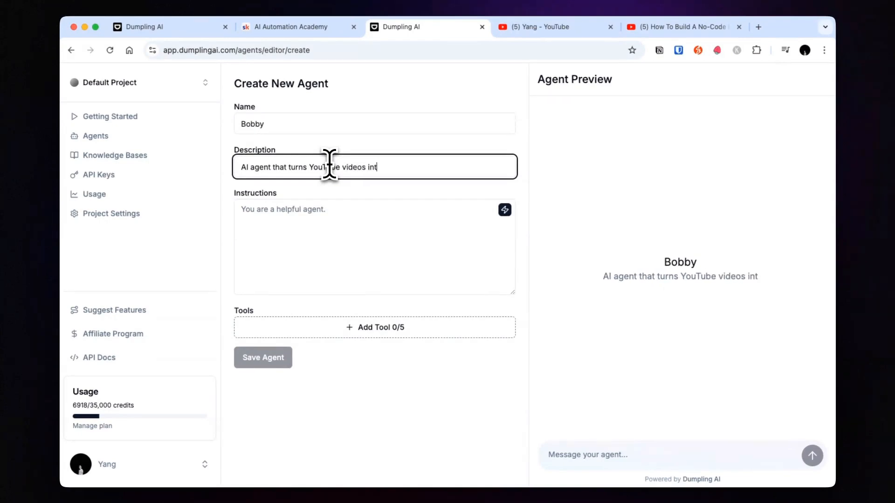
pyautogui.write('o SEO blog posts')
# Step: Generate the agent's instructions from the purpose "Take in youtube video url, get transcript, then write a SEO optimized blog post"
pyautogui.click(304, 229)
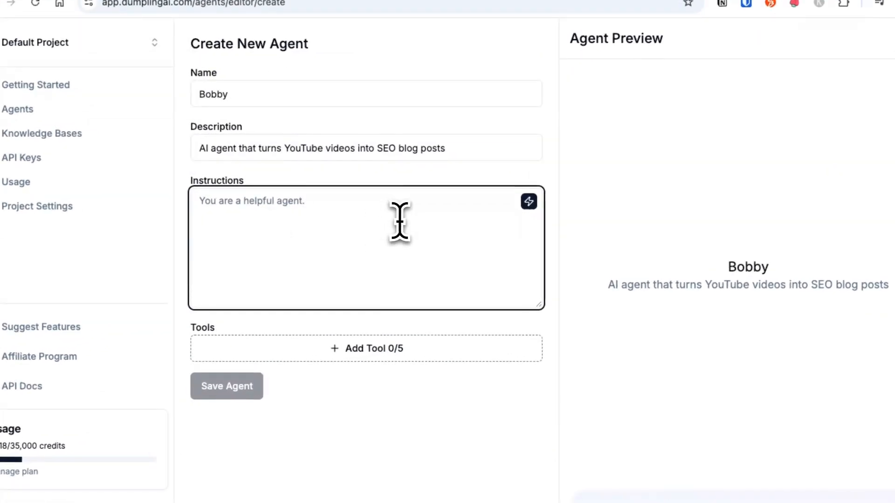
pyautogui.click(532, 210)
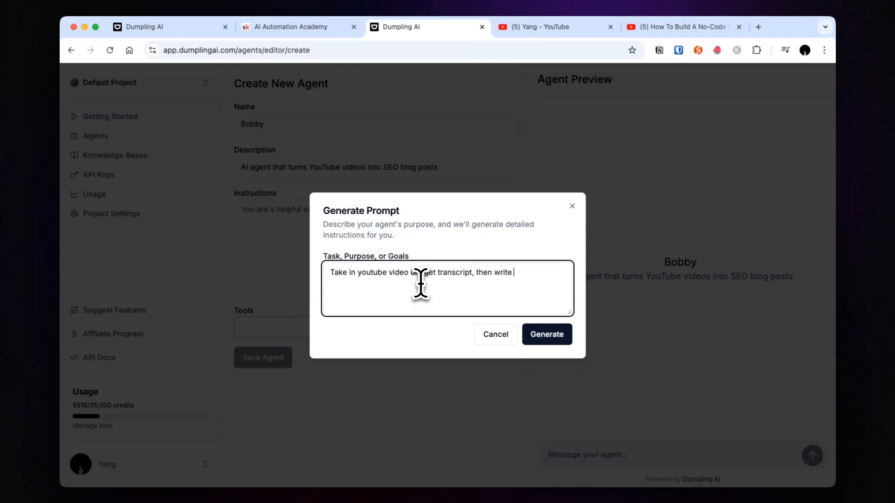
pyautogui.write('blog post')
pyautogui.click(561, 334)
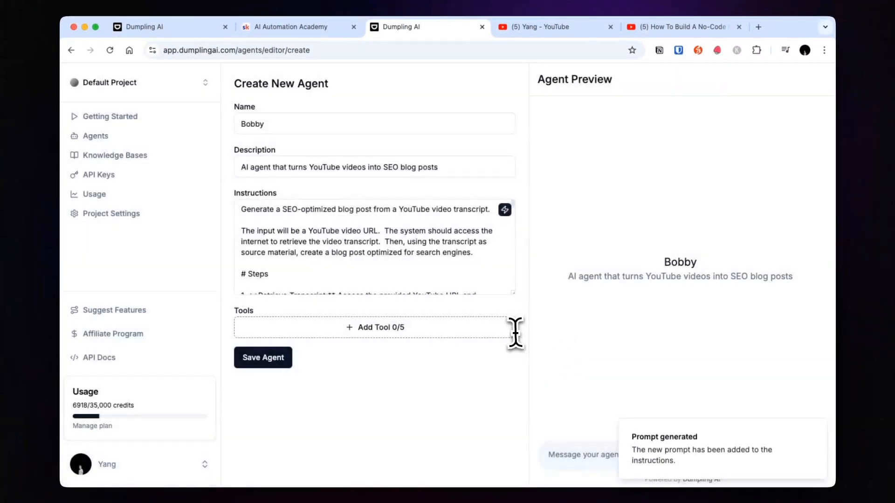
pyautogui.click(414, 245)
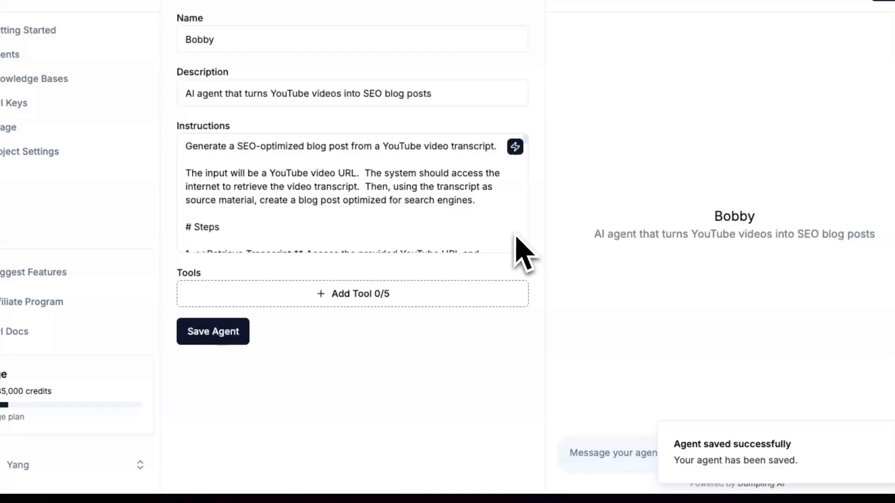
# Step: Enlarge the instructions box and examine the generated instructions, including the input description and the steps
pyautogui.moveTo(527, 253); pyautogui.dragTo(525, 460)
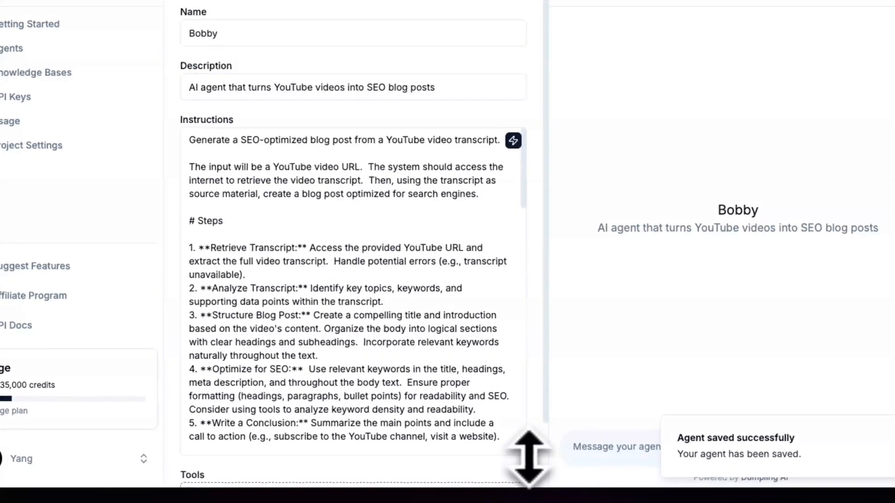
pyautogui.scroll(-1, 542, 106)
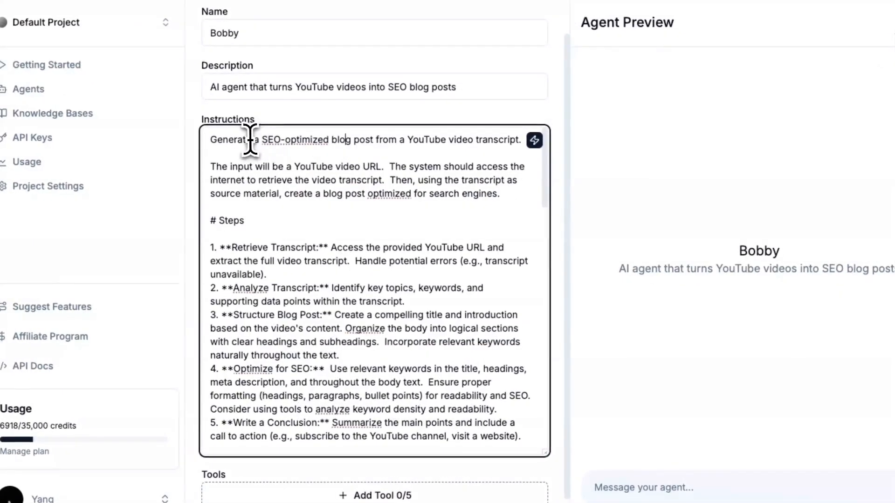
pyautogui.moveTo(270, 176); pyautogui.dragTo(347, 177)
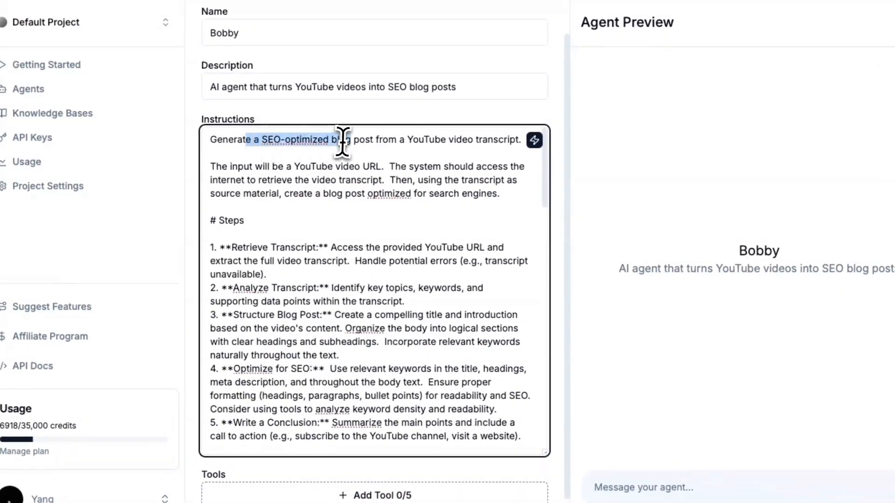
pyautogui.moveTo(342, 142); pyautogui.dragTo(429, 149)
pyautogui.click(261, 180)
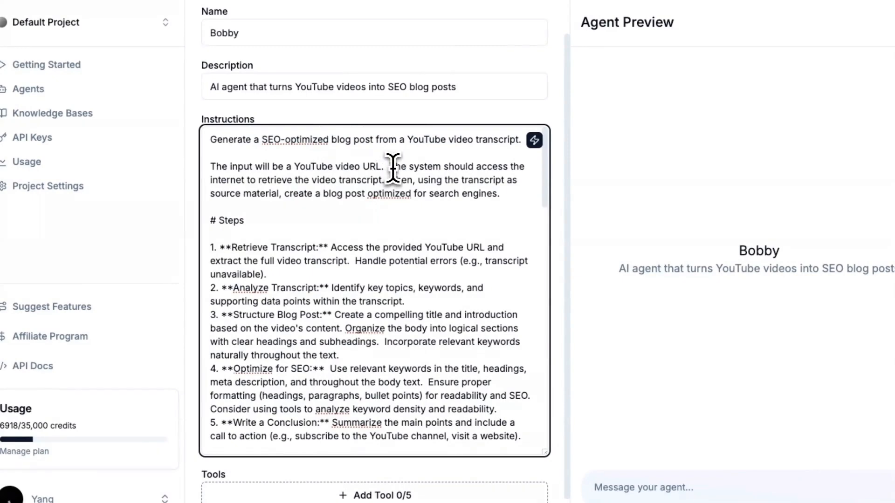
pyautogui.moveTo(390, 168); pyautogui.dragTo(492, 170)
pyautogui.click(451, 170)
pyautogui.scroll(-2, 270, 189)
pyautogui.scroll(2, 373, 340)
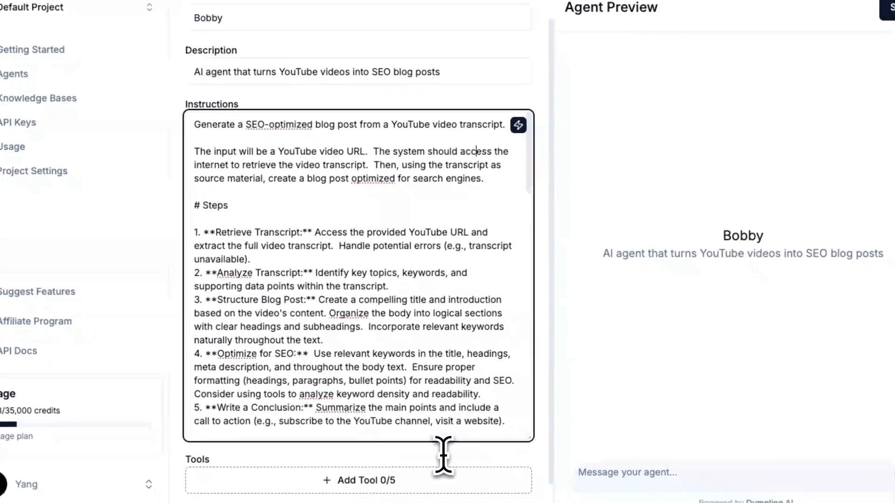
# Step: Add the Get YouTube Transcript tool to the agent
pyautogui.scroll(-1, 443, 454)
pyautogui.click(368, 445)
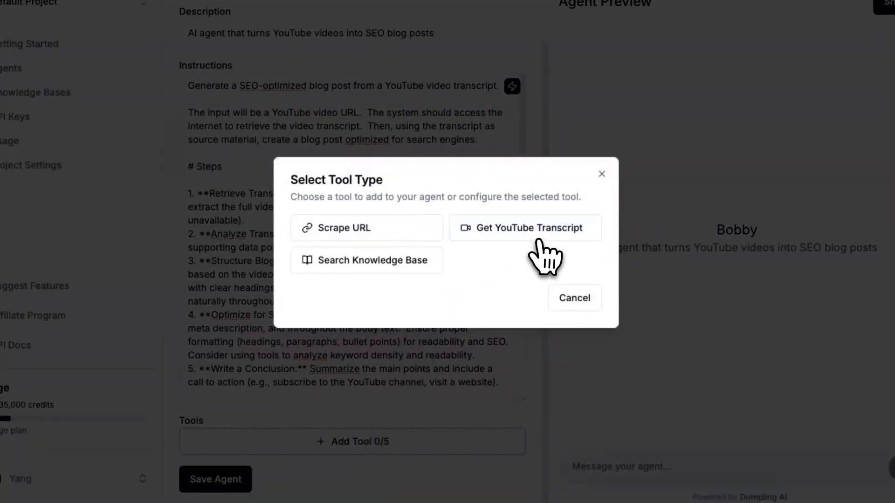
pyautogui.click(523, 232)
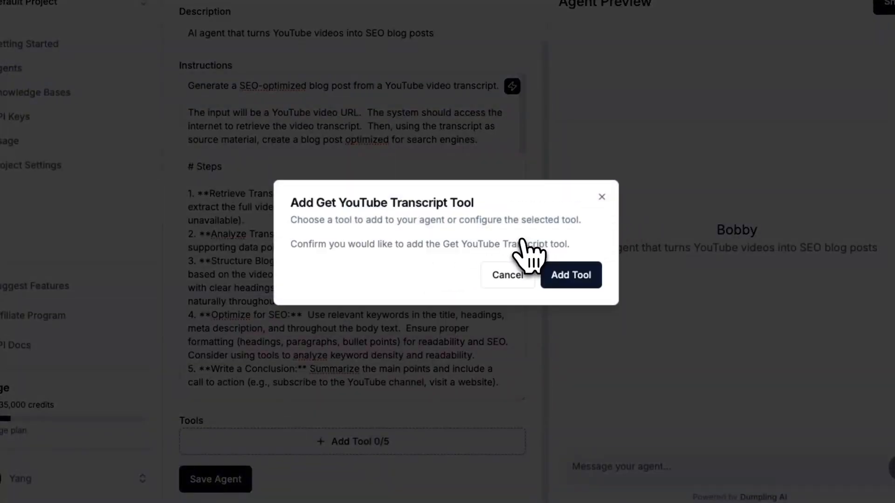
pyautogui.click(575, 279)
# Step: Replace "The system should access the internet" in the instructions with "You should use the Get YouTube Transcript tool"
pyautogui.scroll(2, 368, 233)
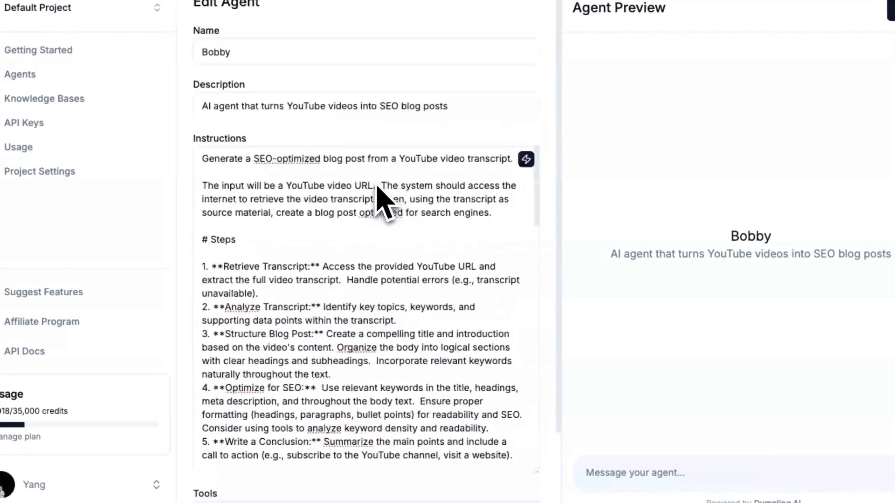
pyautogui.moveTo(500, 193); pyautogui.dragTo(479, 195)
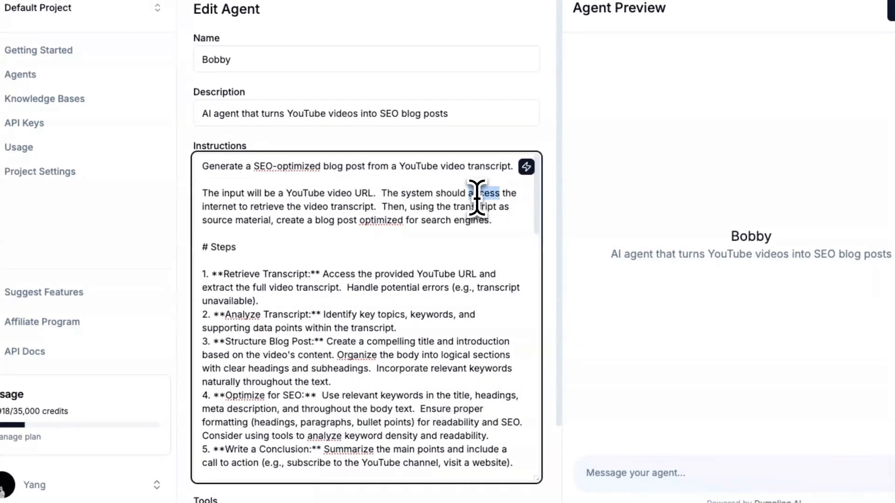
pyautogui.write('You should use the G')
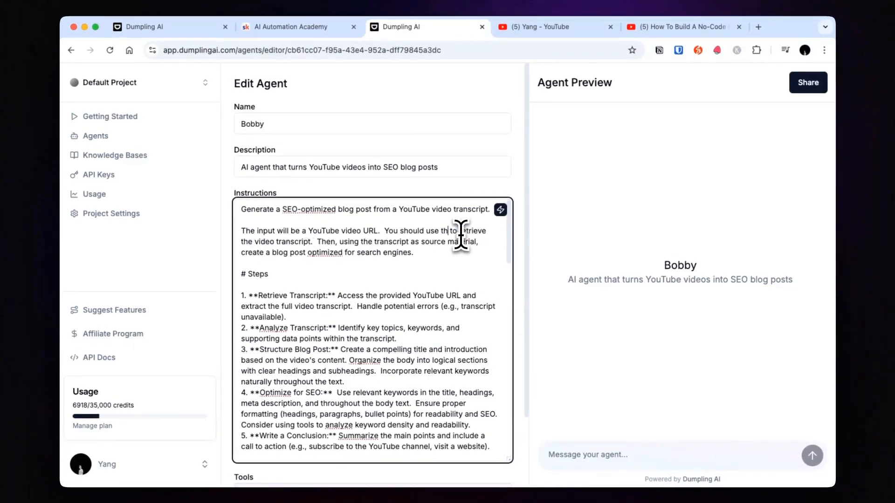
pyautogui.write('et YouTube Transcript tool')
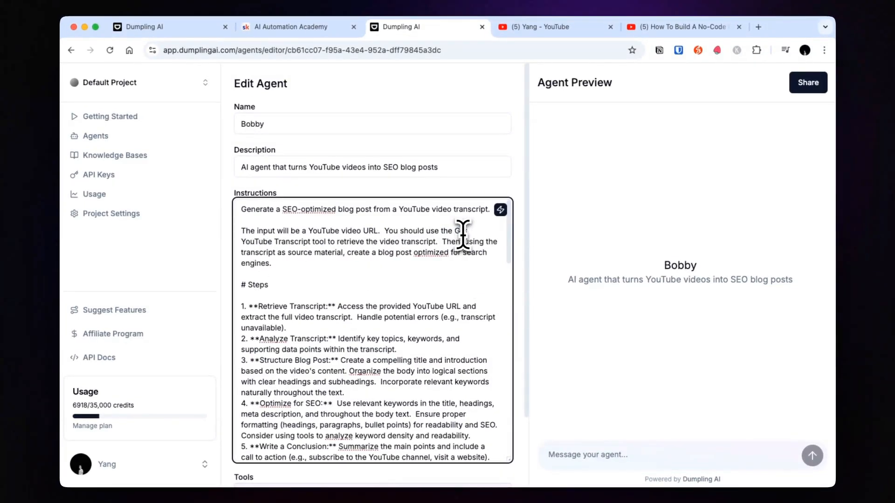
# Step: Add "using the Get YouTube Transcript tool" after "extract the full video transcript" in the Retrieve Transcript step of the instructions
pyautogui.scroll(-1, 430, 268)
pyautogui.scroll(1, 430, 268)
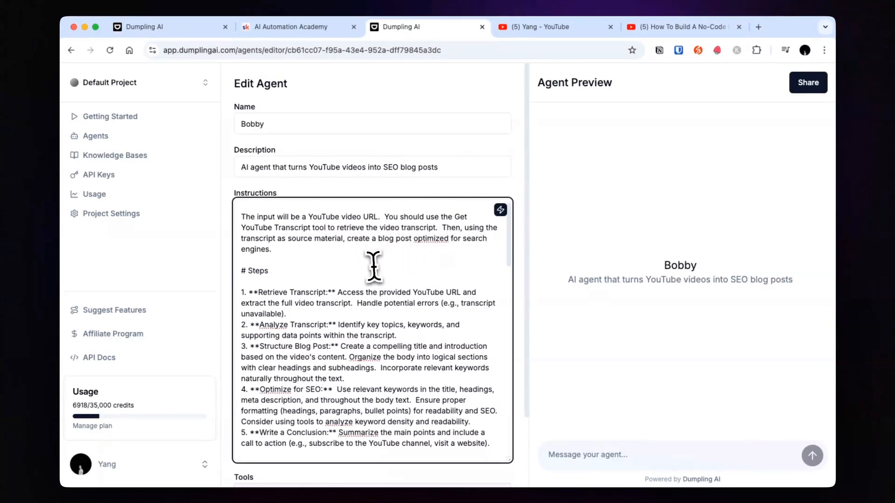
pyautogui.scroll(-1, 371, 266)
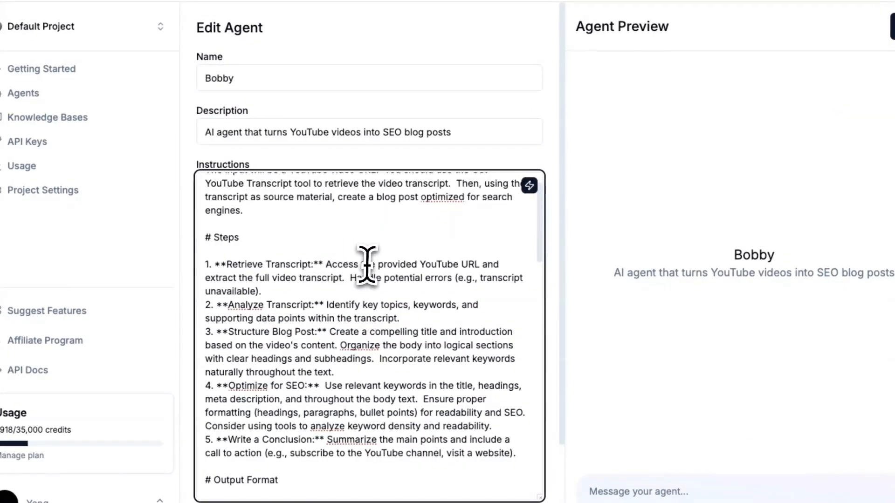
pyautogui.click(349, 283)
pyautogui.write('using the ')
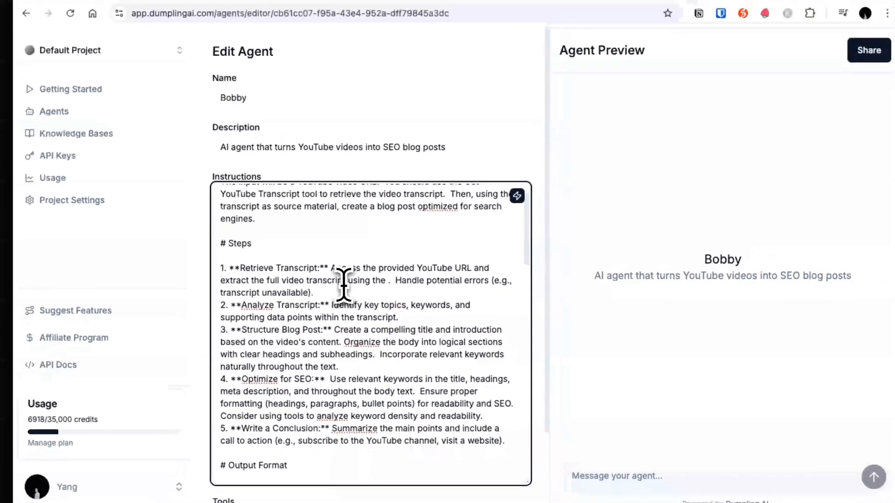
pyautogui.write('G')
pyautogui.write('et YouTube Transcript tool')
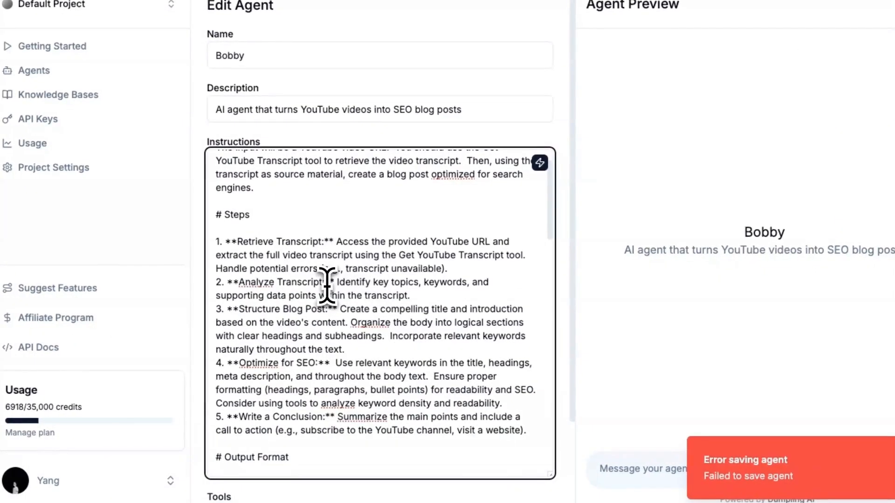
# Step: Review the instructions' input description and numbered steps, from retrieving the transcript to SEO optimization and writing a conclusion
pyautogui.scroll(-1, 332, 306)
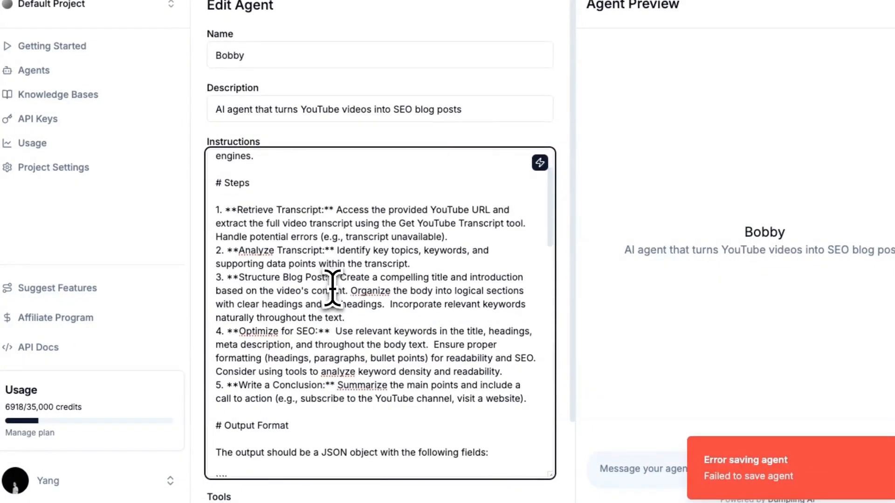
pyautogui.scroll(-2, 411, 311)
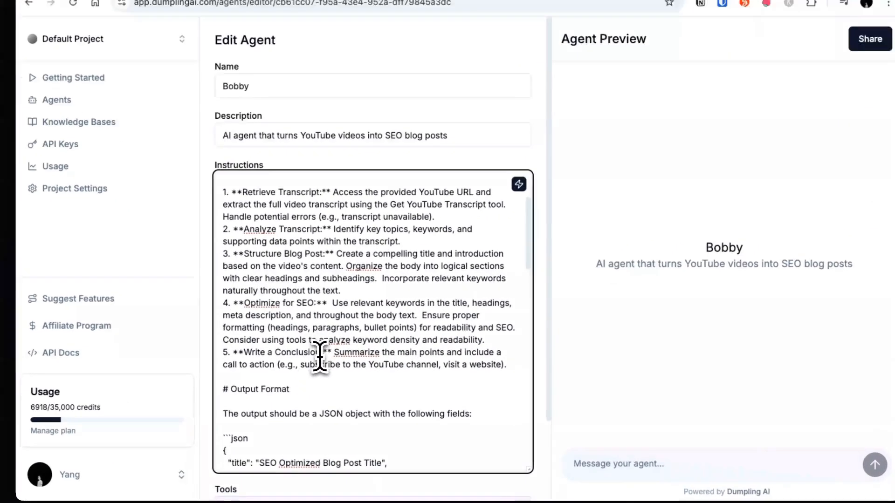
pyautogui.moveTo(339, 358); pyautogui.dragTo(491, 368)
pyautogui.scroll(-1, 424, 376)
pyautogui.click(275, 286)
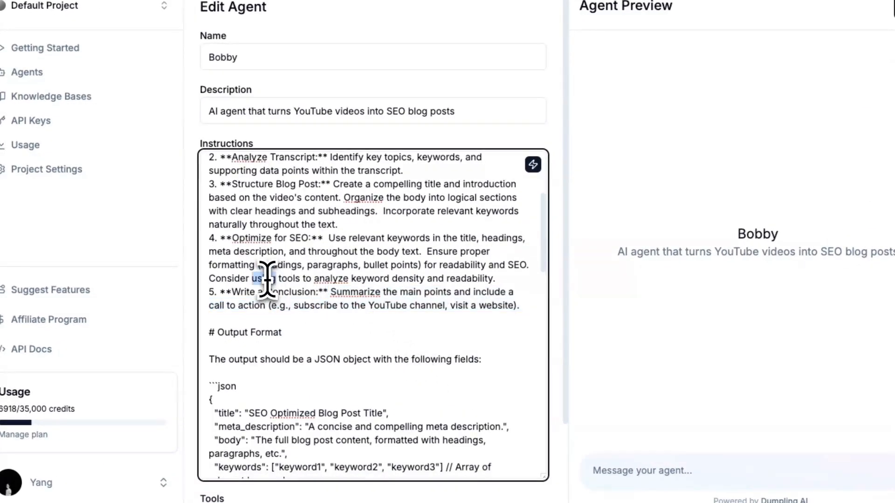
pyautogui.click(239, 237)
pyautogui.keyDown('shift'); pyautogui.click(512, 301); pyautogui.keyUp('shift')
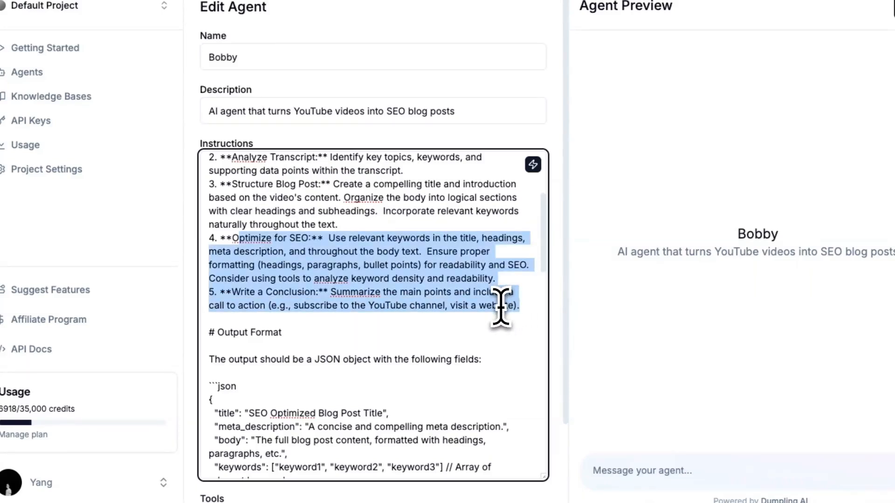
pyautogui.click(415, 291)
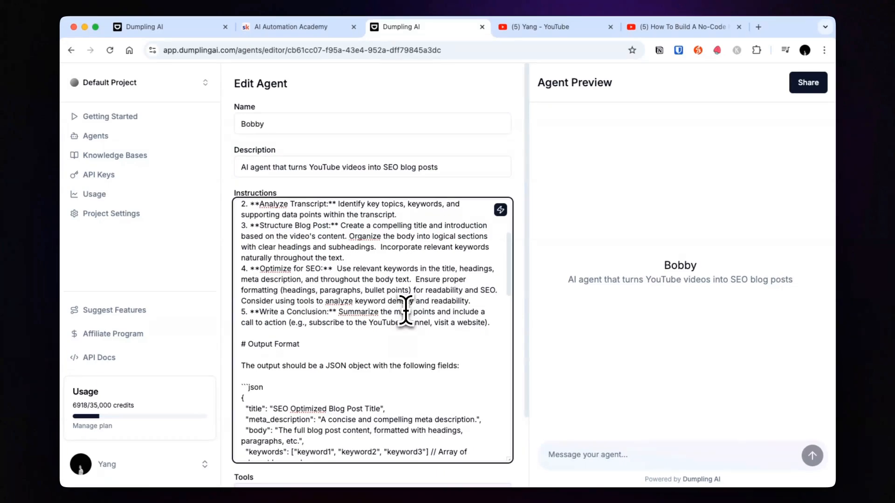
pyautogui.scroll(5, 352, 313)
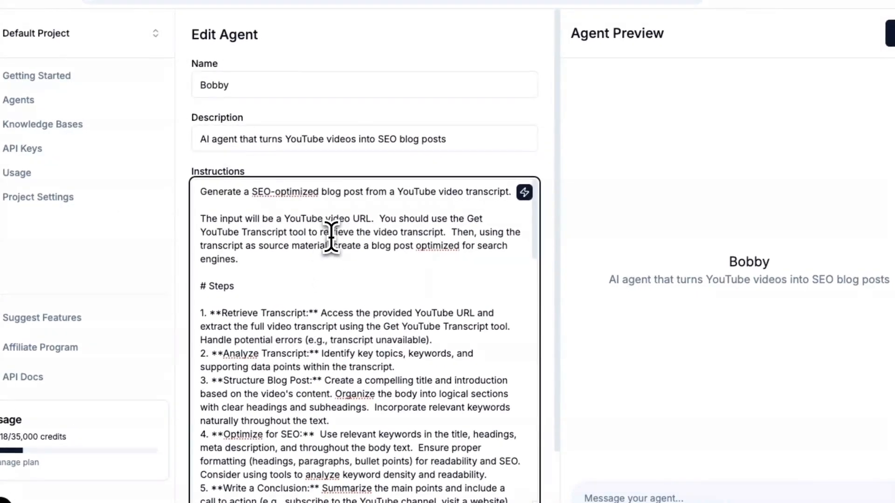
pyautogui.click(333, 232)
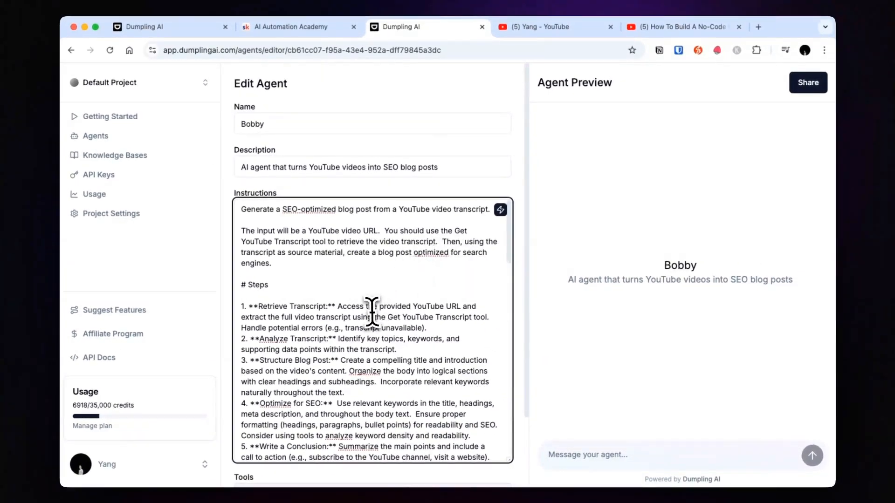
pyautogui.scroll(-3, 372, 312)
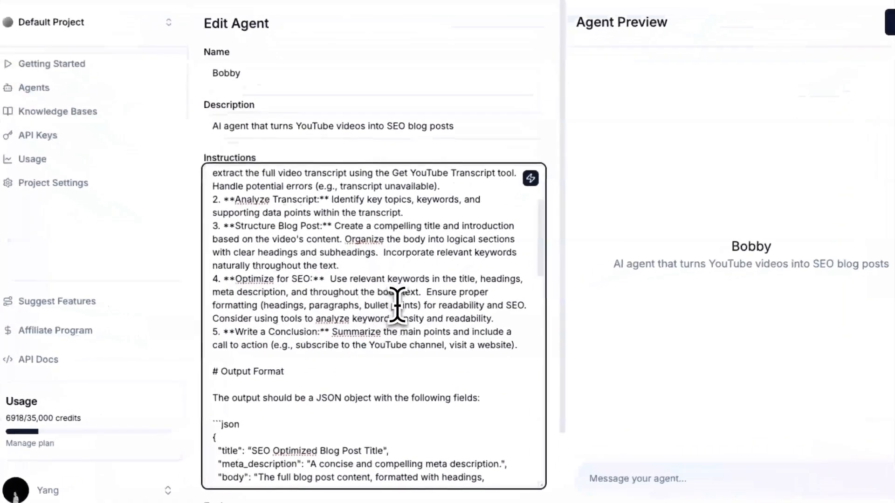
pyautogui.scroll(3, 372, 310)
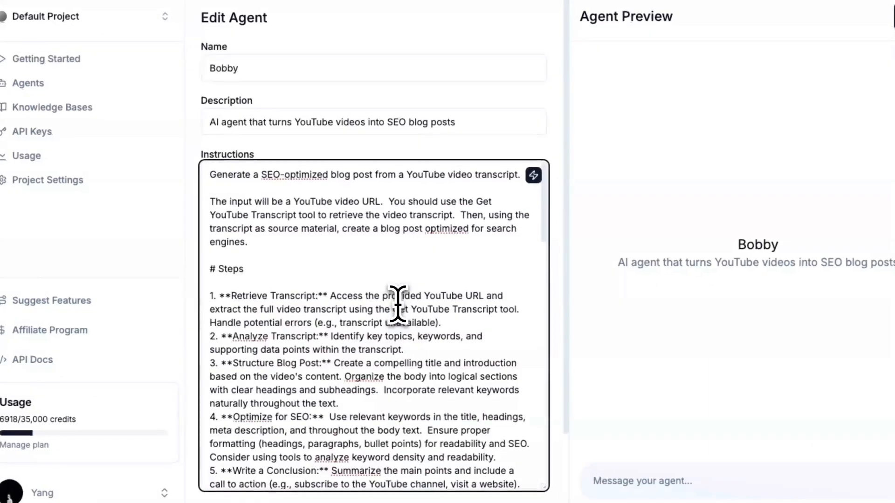
# Step: Delete the whole Output Format section with its JSON field template from the instructions
pyautogui.scroll(-3, 372, 310)
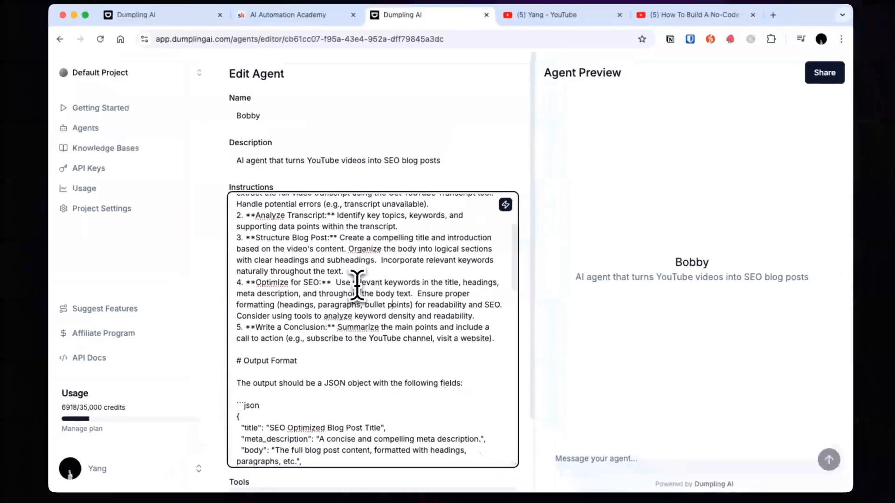
pyautogui.scroll(-3, 358, 285)
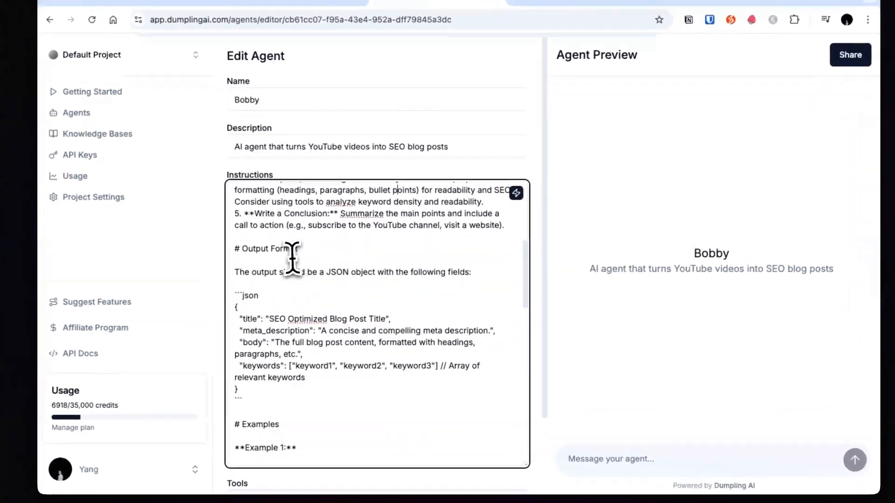
pyautogui.moveTo(294, 272); pyautogui.dragTo(428, 369)
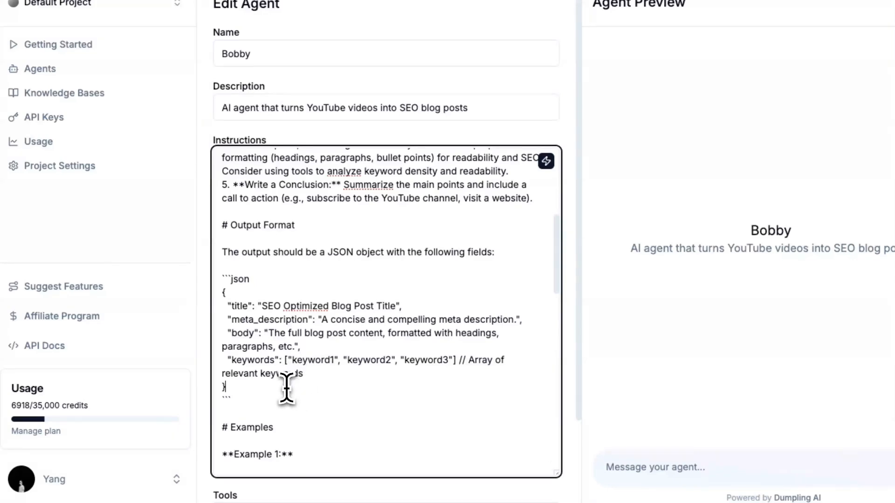
pyautogui.moveTo(286, 388); pyautogui.dragTo(227, 251)
pyautogui.press('BackSpace')
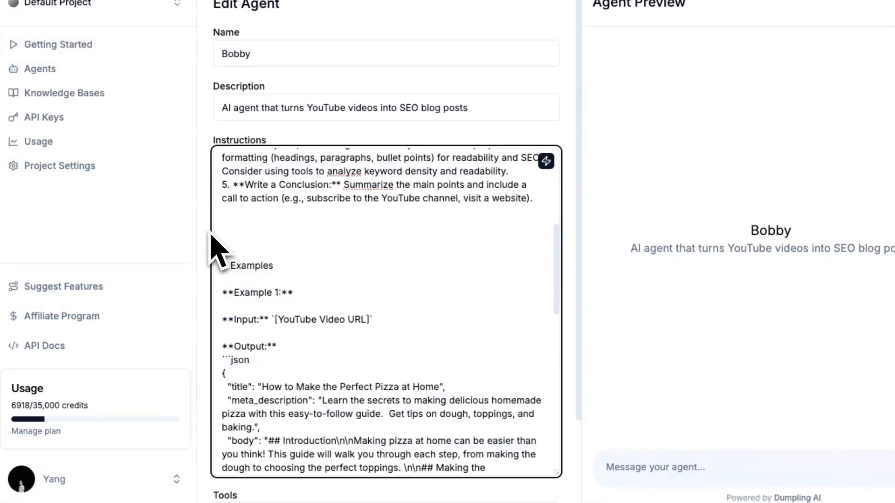
# Step: Delete the Examples section with both JSON examples from the instructions and remove the surplus blank lines above Notes
pyautogui.scroll(-3, 340, 370)
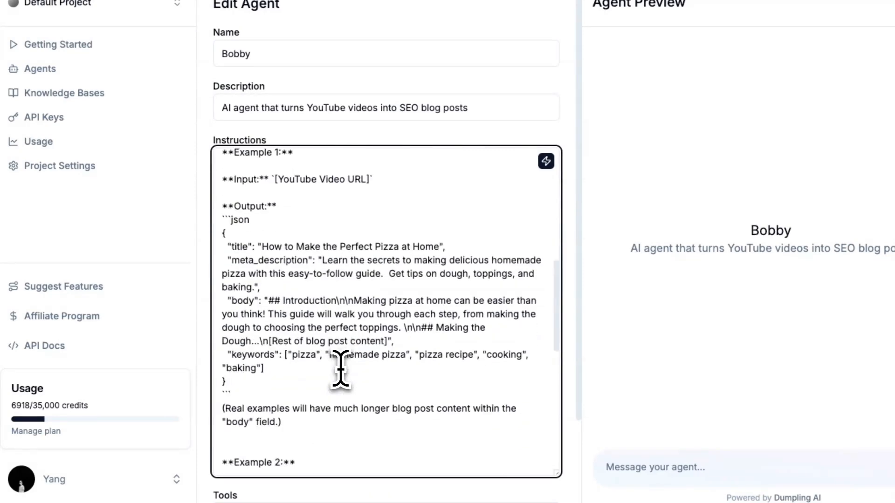
pyautogui.scroll(-6, 340, 372)
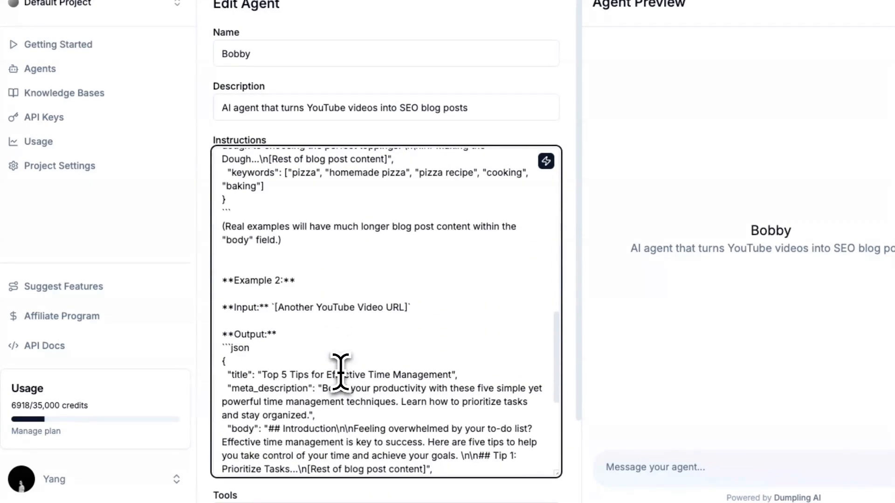
pyautogui.scroll(-1, 341, 371)
pyautogui.click(285, 402)
pyautogui.scroll(-2, 282, 429)
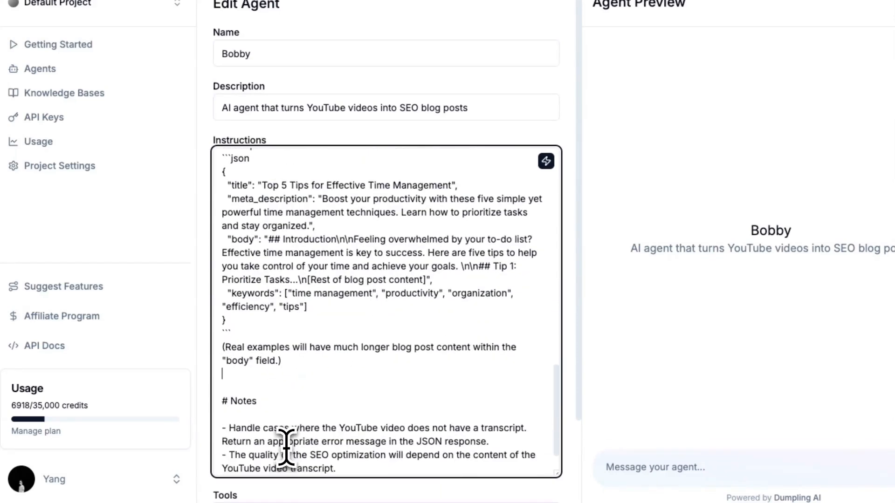
pyautogui.scroll(8, 282, 428)
pyautogui.keyDown('shift'); pyautogui.click(241, 171); pyautogui.keyUp('shift')
pyautogui.scroll(4, 233, 210)
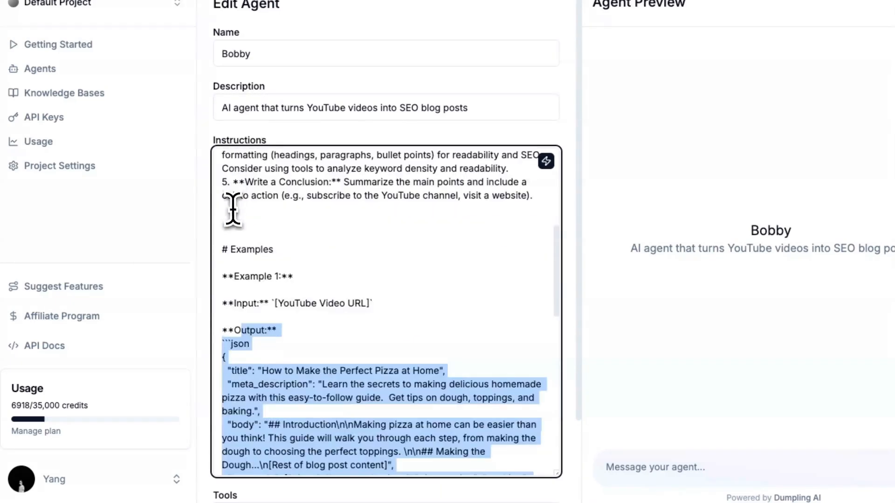
pyautogui.press('BackSpace')
pyautogui.scroll(2, 225, 242)
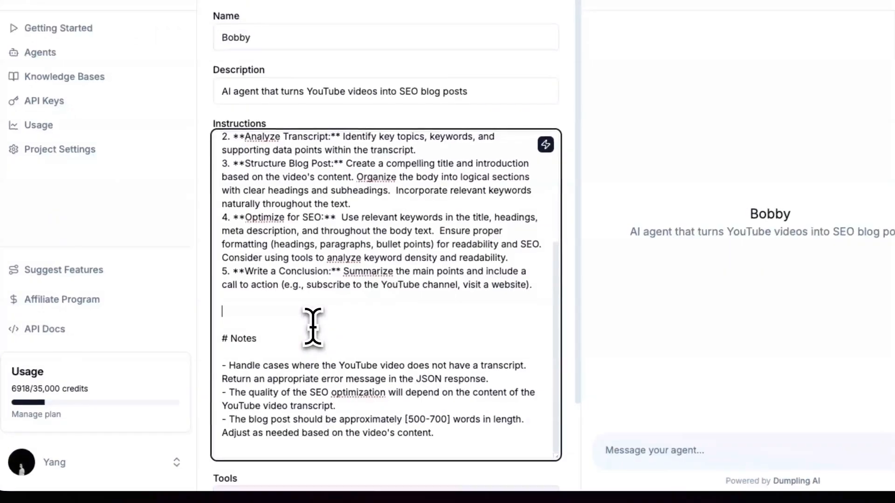
pyautogui.press('BackSpace')
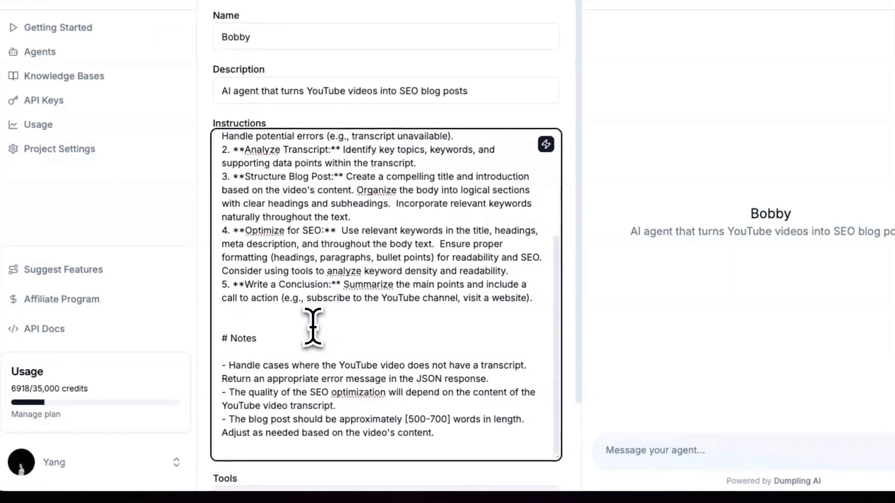
# Step: Copy the URL of the open "How To Build A No-Code" YouTube video and send it to Bobby in the agent preview
pyautogui.scroll(-3, 314, 356)
pyautogui.scroll(3, 314, 356)
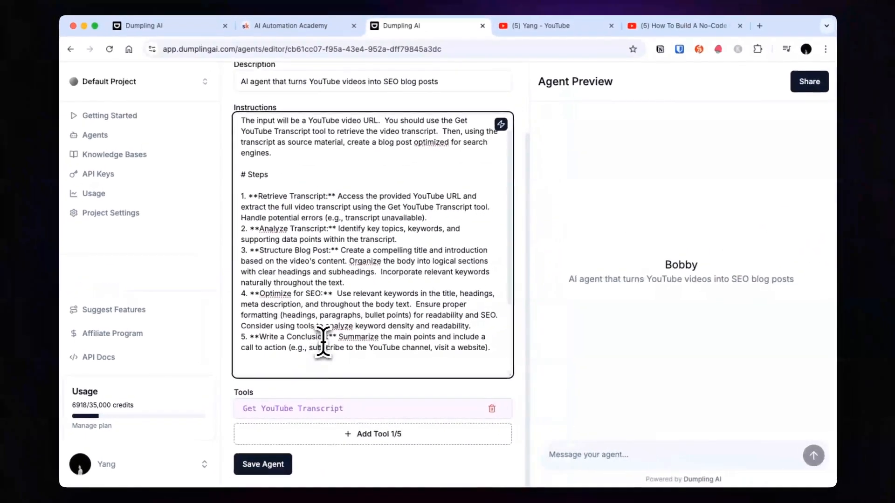
pyautogui.scroll(5, 313, 326)
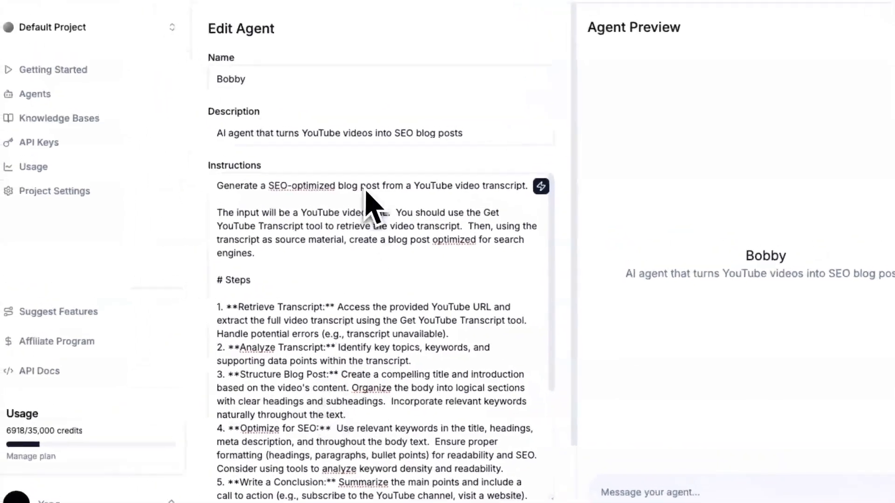
pyautogui.click(667, 495)
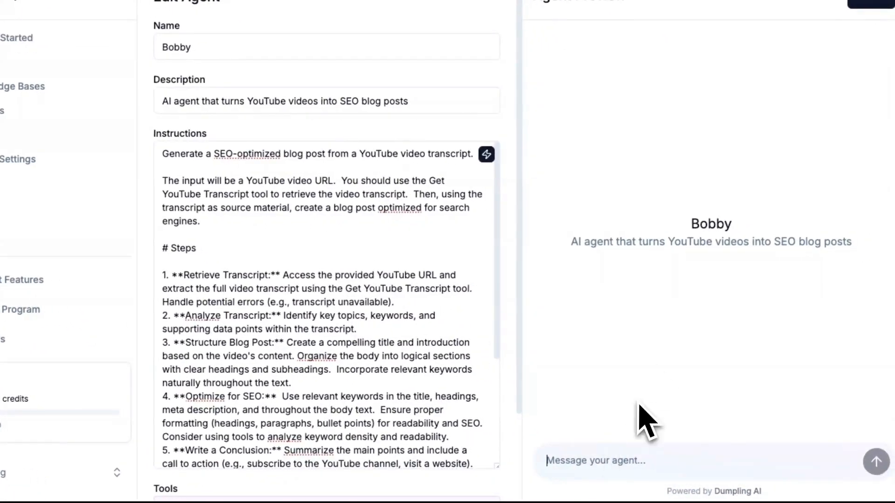
pyautogui.click(695, 35)
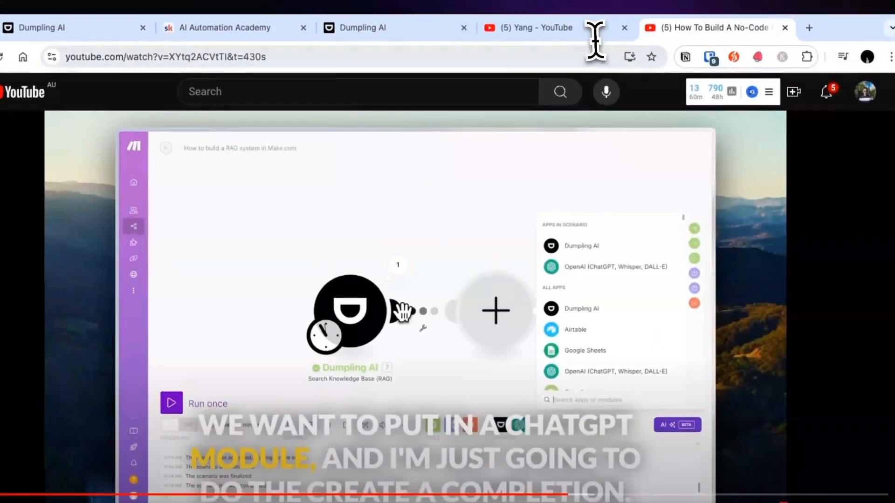
pyautogui.click(407, 61)
pyautogui.hotkey('ctrl', 'c')
pyautogui.click(394, 29)
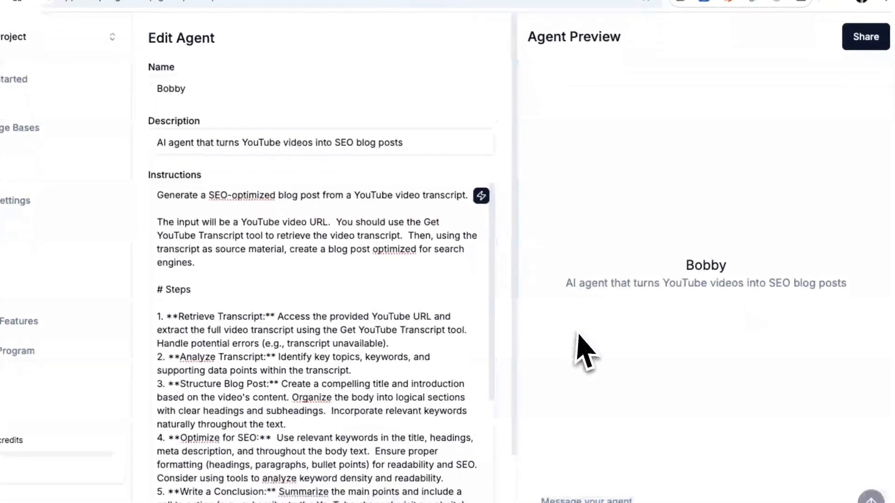
pyautogui.hotkey('ctrl', 'v')
pyautogui.press('Return')
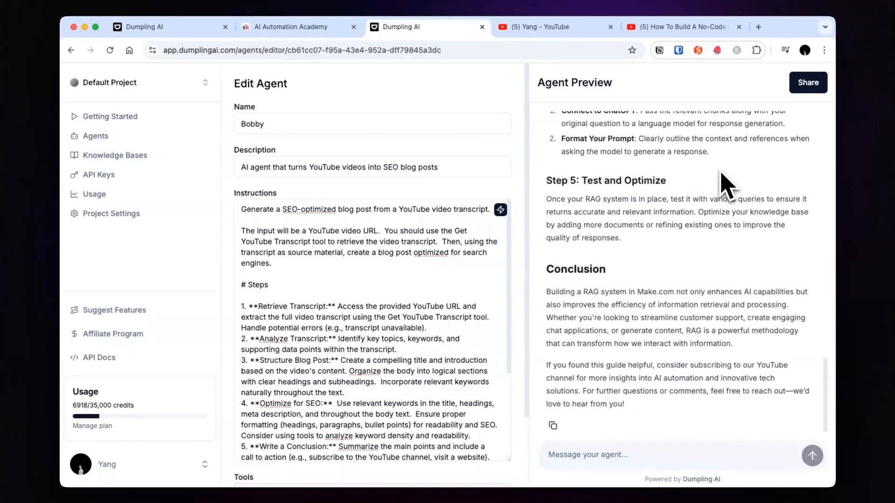
# Step: Inspect the transcript tool's results and the opening of the generated RAG blog post in the agent preview
pyautogui.scroll(20, 698, 198)
pyautogui.click(705, 196)
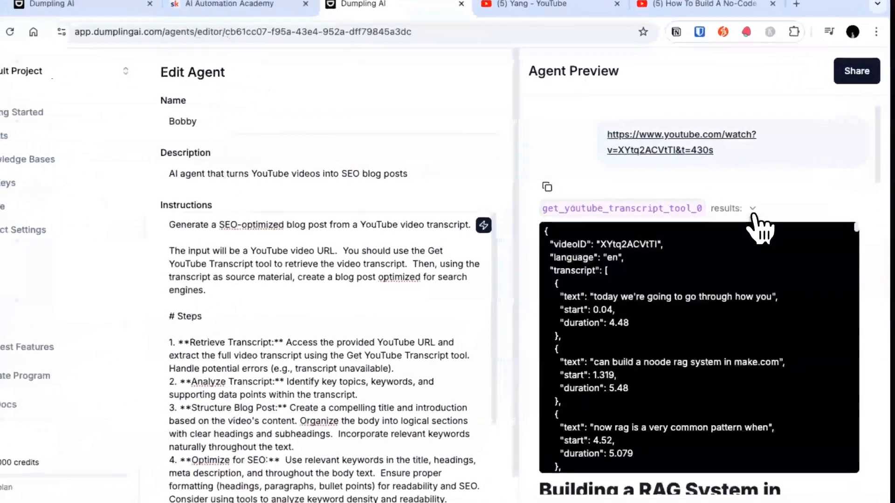
pyautogui.scroll(-3, 635, 261)
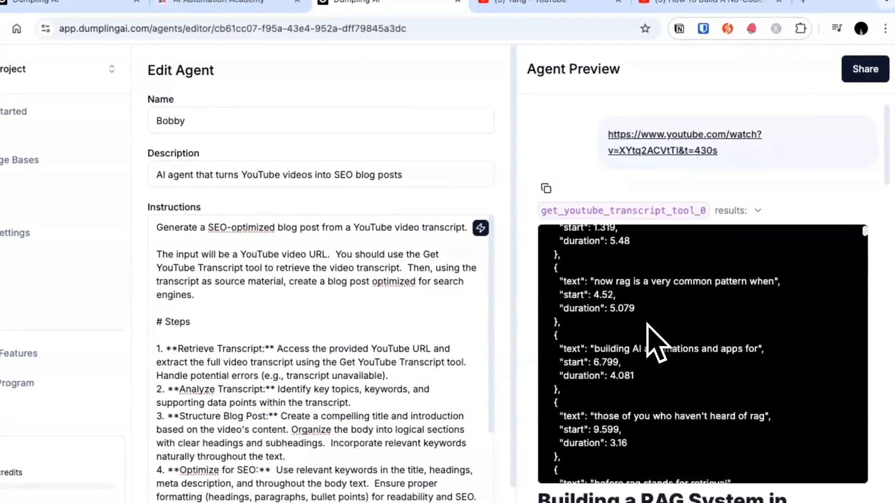
pyautogui.scroll(-20, 648, 326)
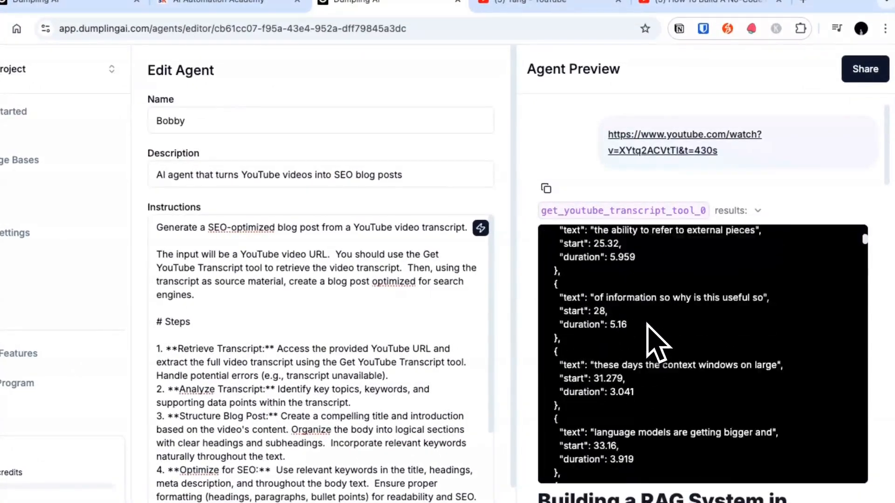
pyautogui.click(724, 225)
pyautogui.moveTo(553, 225); pyautogui.dragTo(706, 313)
pyautogui.scroll(-20, 706, 314)
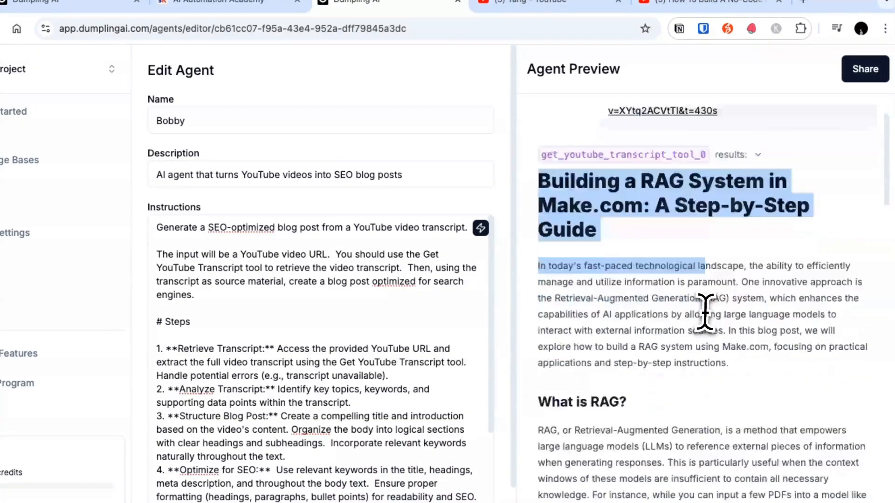
pyautogui.scroll(20, 705, 314)
pyautogui.click(692, 353)
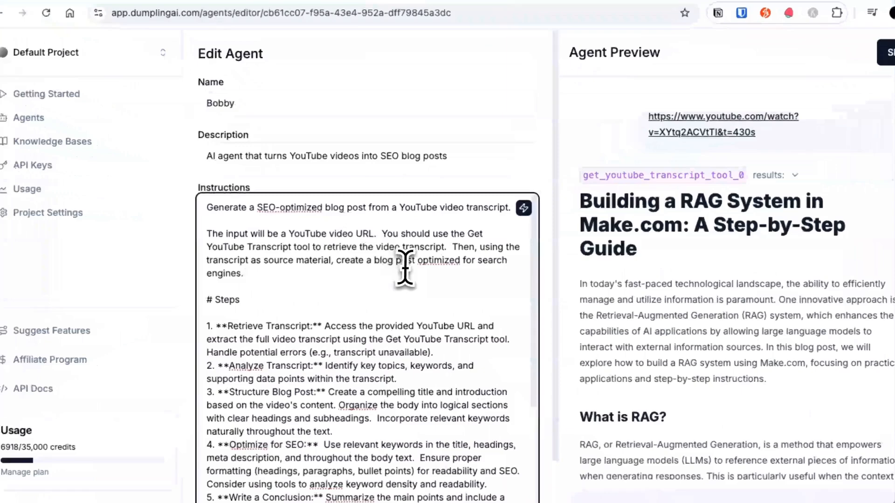
# Step: Rewrite the instructions' input paragraph to expect at least 3 different YouTube video URLs, retrieve transcripts for all 3 videos and use them as source material
pyautogui.click(317, 226)
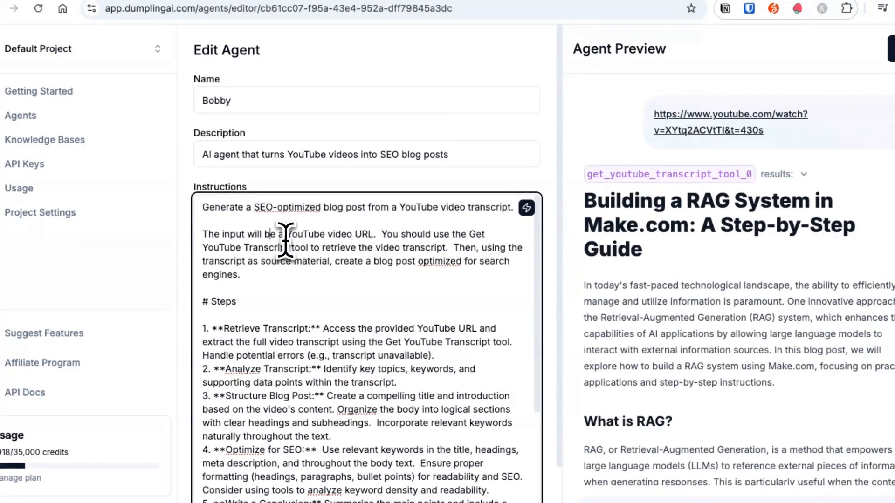
pyautogui.write('t least 3 diff')
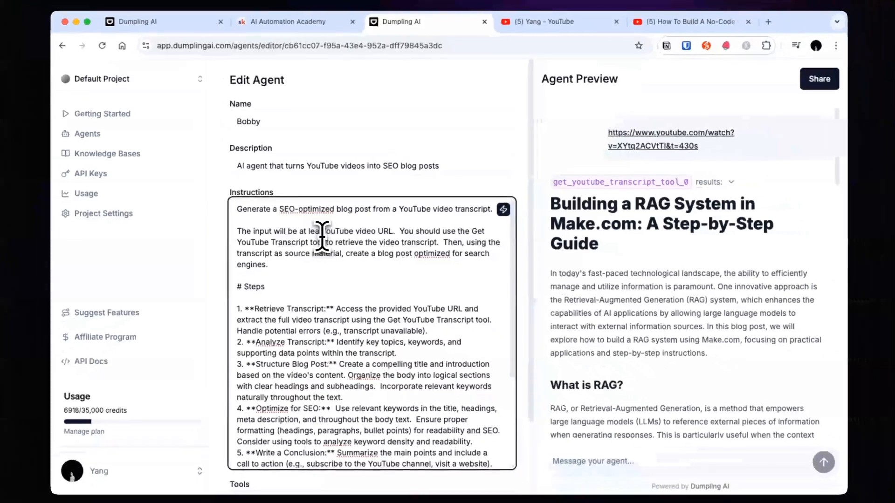
pyautogui.write('erent')
pyautogui.hotkey('alt', 'Right')
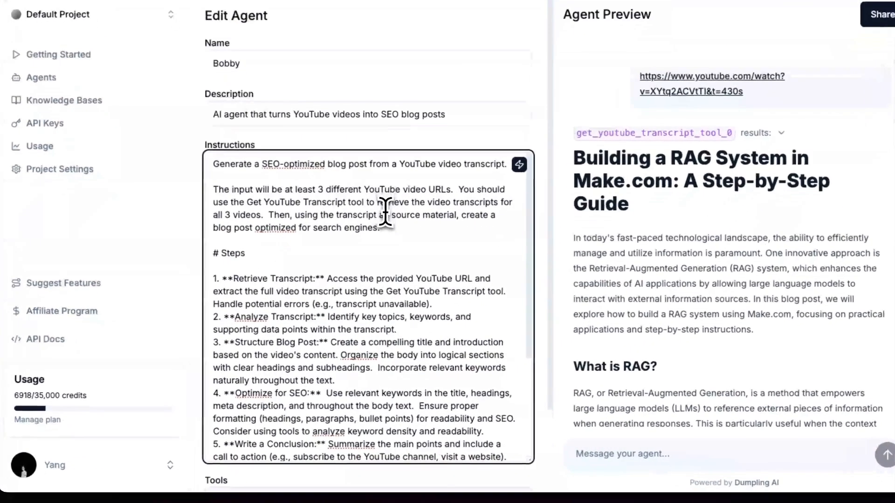
pyautogui.click(384, 252)
pyautogui.write('s')
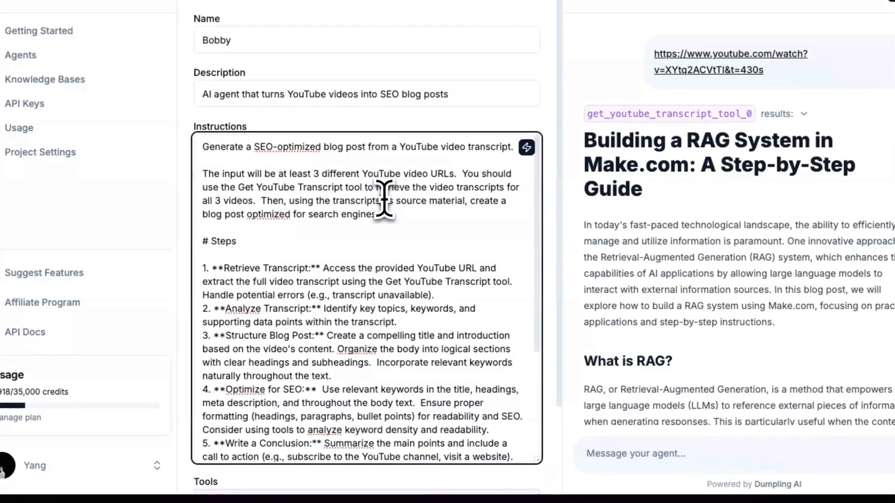
pyautogui.scroll(-5, 429, 355)
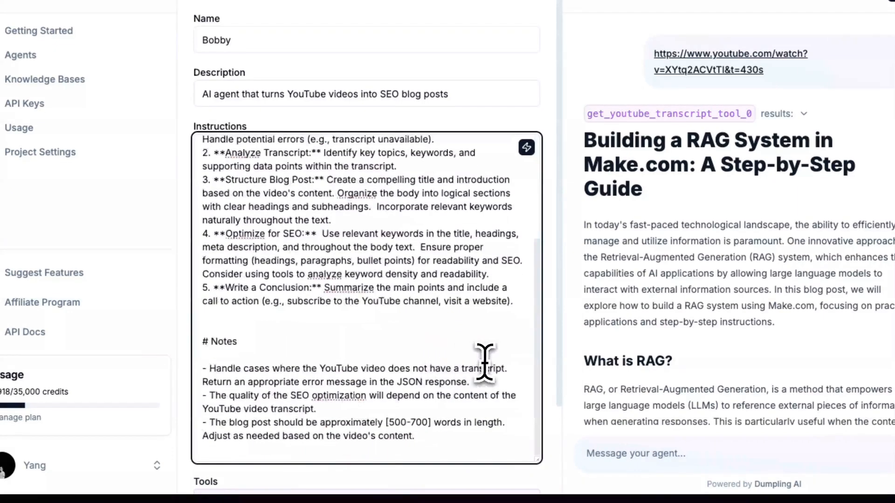
pyautogui.scroll(-3, 550, 382)
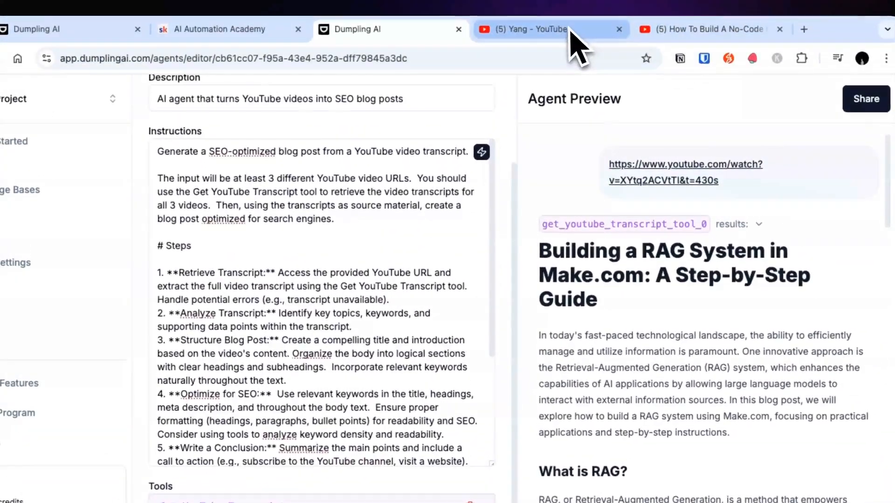
# Step: Open the channel's "Automatically Turn Recent News into Newsletter" and "Automated Lead Research and Personalization with AI" videos in new tabs and return to the agent editor
pyautogui.click(574, 30)
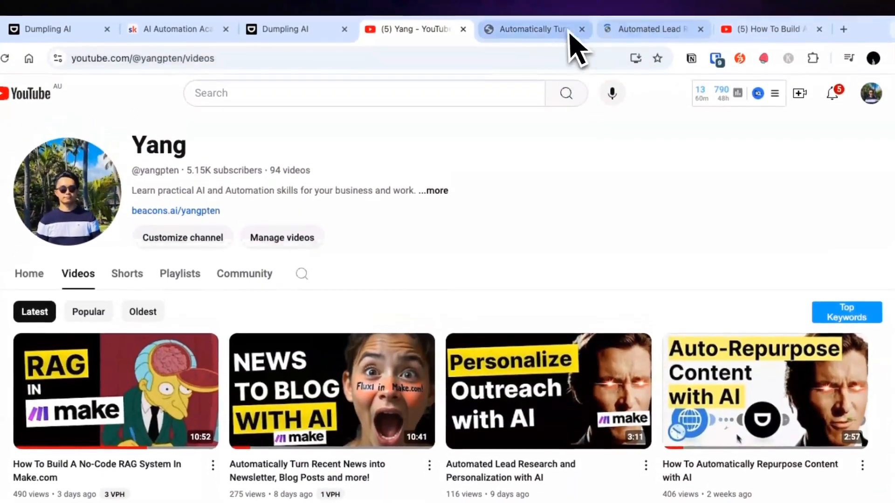
pyautogui.click(501, 5)
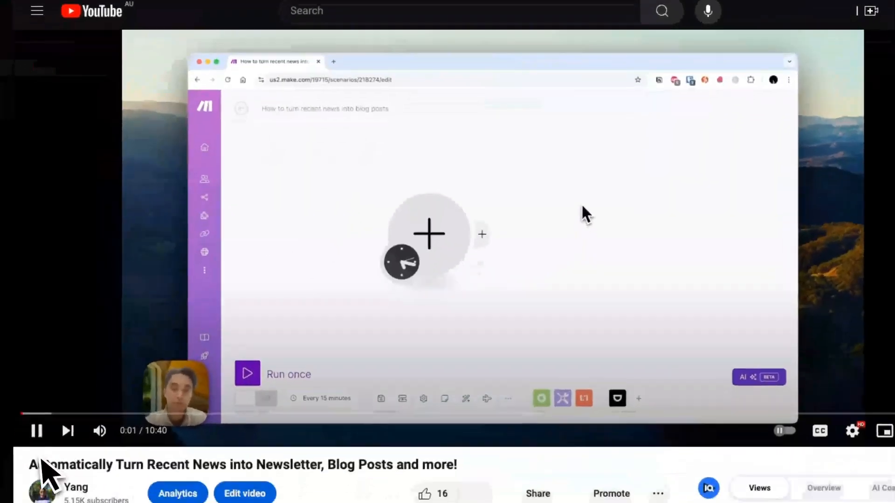
pyautogui.click(39, 422)
pyautogui.click(354, 45)
pyautogui.click(335, 35)
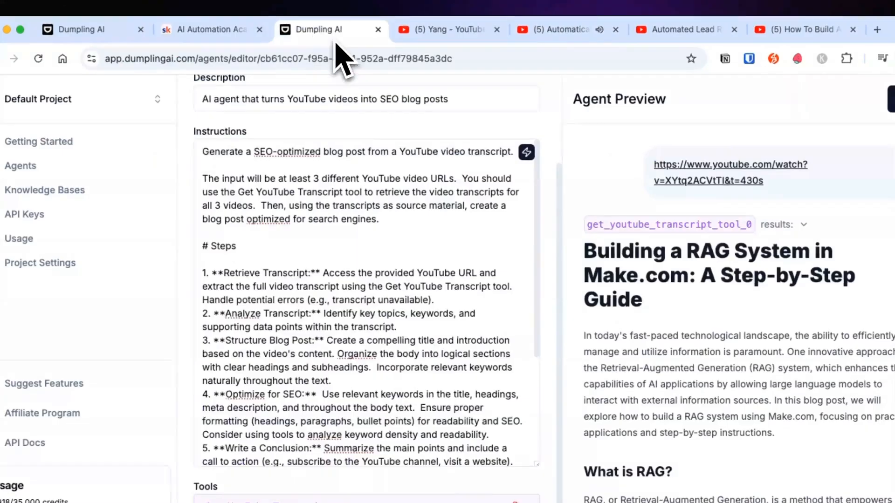
pyautogui.scroll(3, 428, 283)
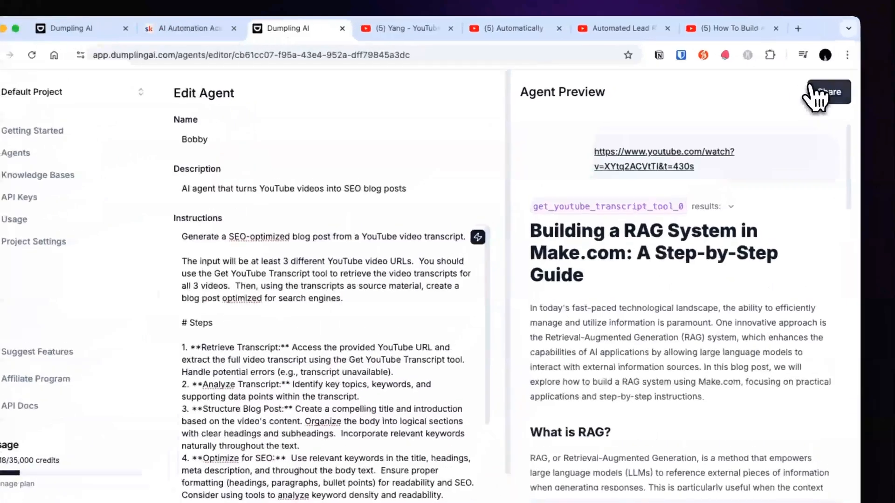
# Step: Set Bobby's sharing status to Anyone with Link and recheck the sharing settings
pyautogui.click(809, 83)
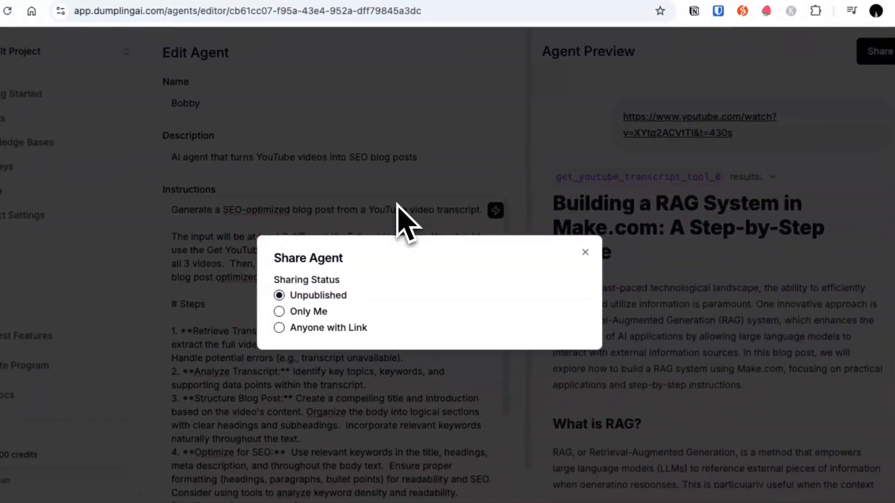
pyautogui.click(321, 312)
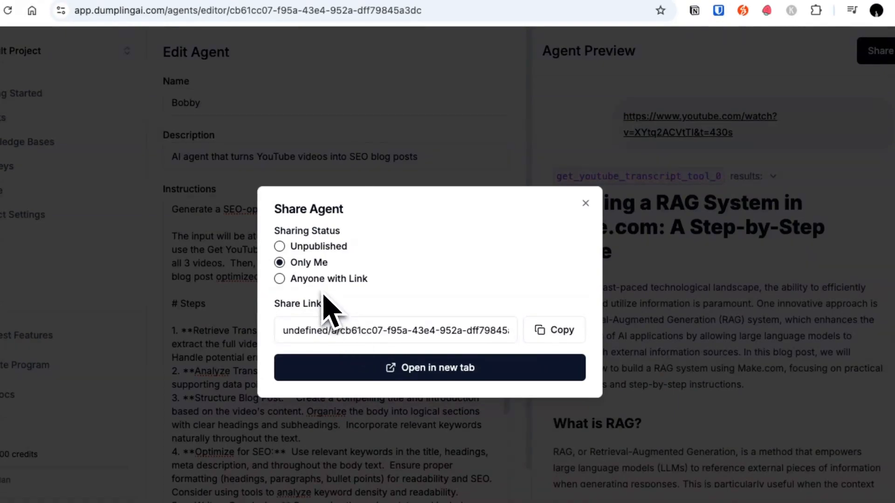
pyautogui.click(586, 203)
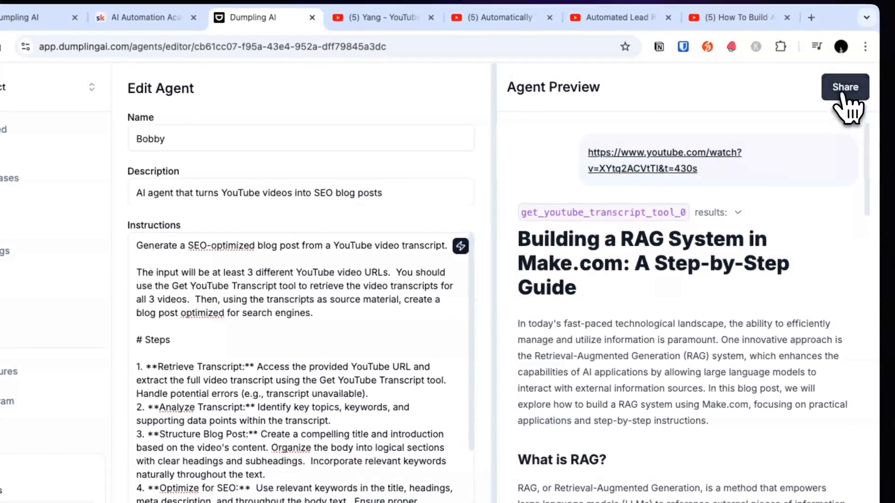
pyautogui.click(845, 89)
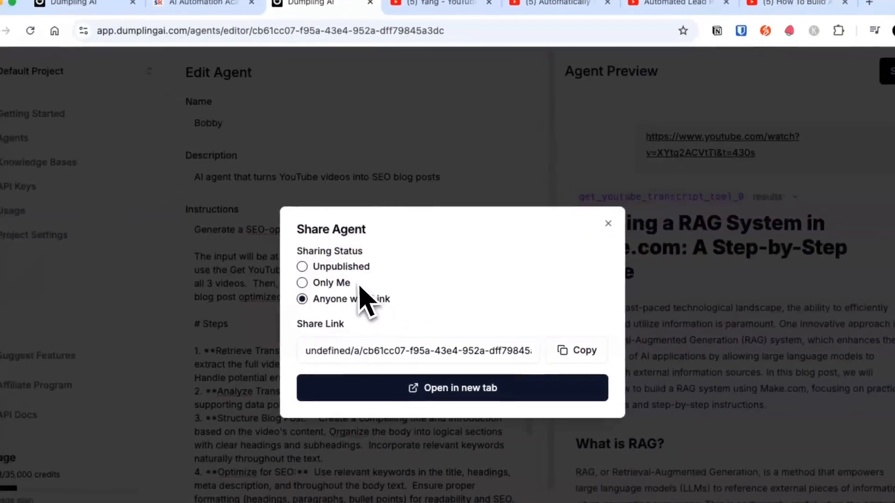
pyautogui.click(550, 233)
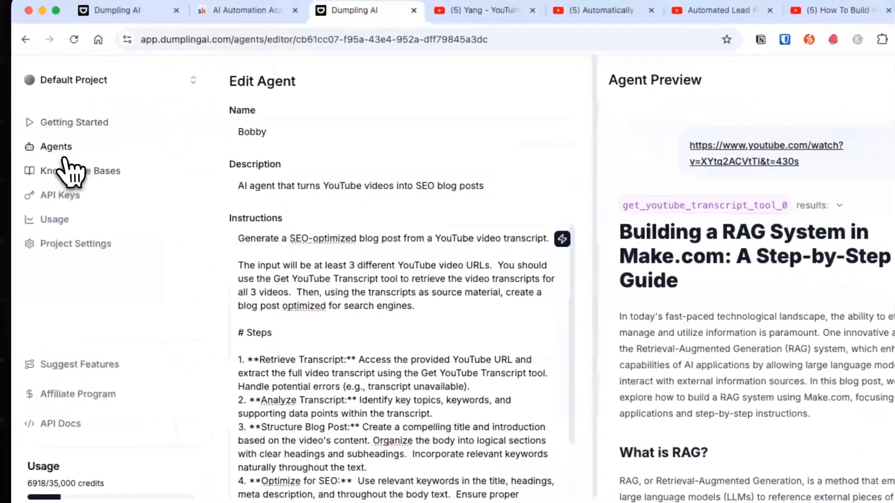
# Step: Open Bobby's chat page from the agents list and send it the URLs of the three open YouTube videos in one message
pyautogui.click(64, 154)
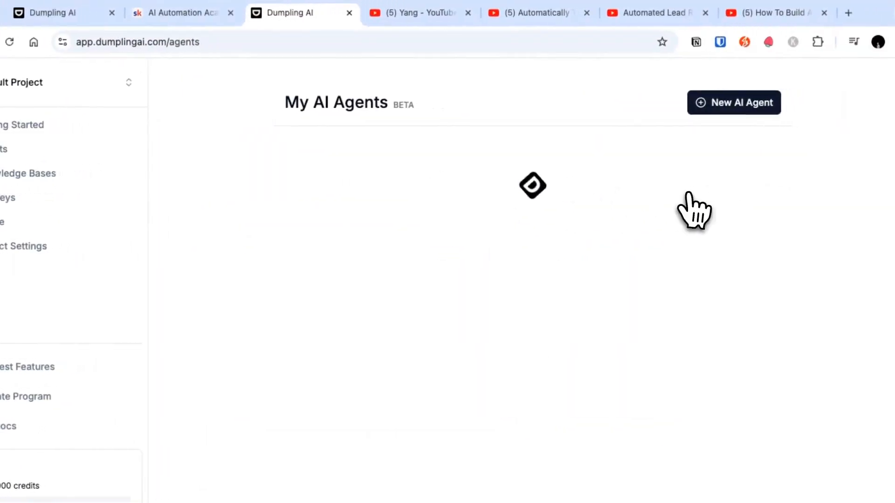
pyautogui.click(356, 126)
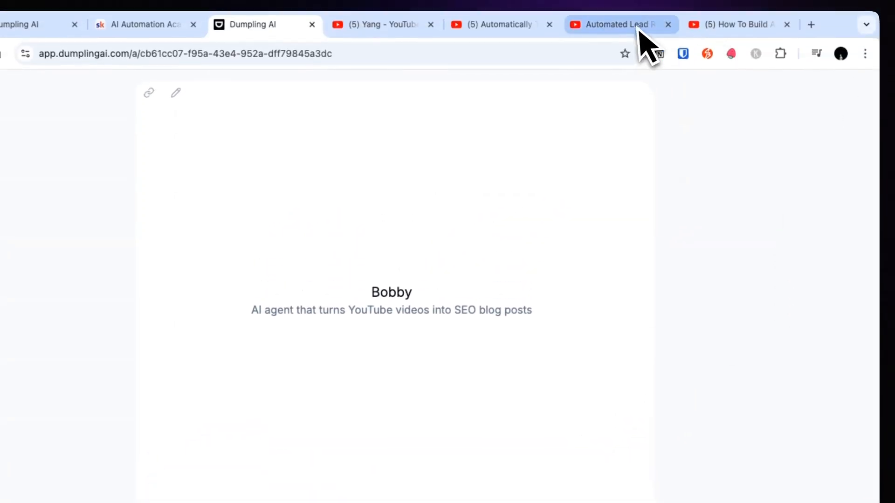
pyautogui.click(639, 29)
pyautogui.click(368, 54)
pyautogui.press('BackSpace')
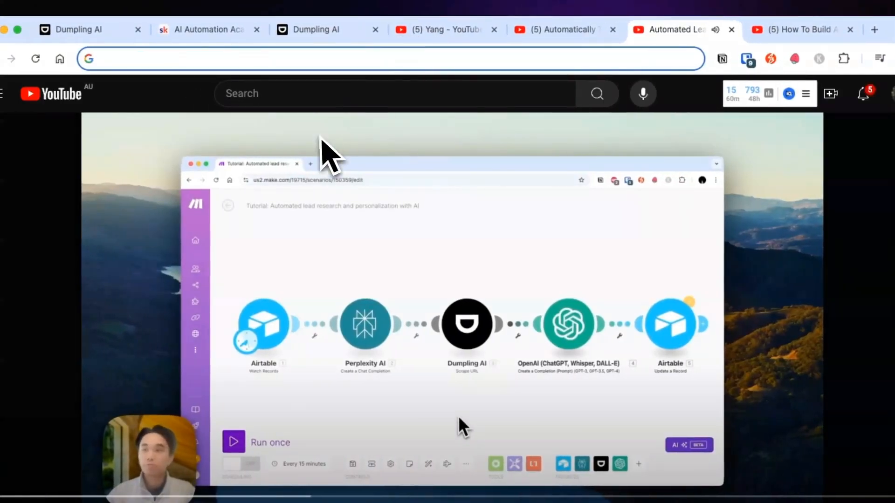
pyautogui.press('super+3')
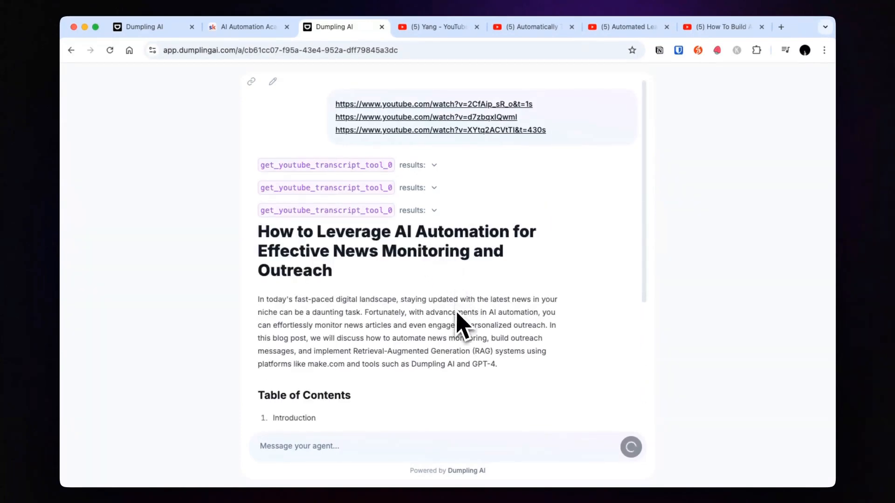
# Step: Review the blog post generated from the three videos, including its table of contents, the sections on each topic and the conclusion
pyautogui.scroll(-9, 445, 347)
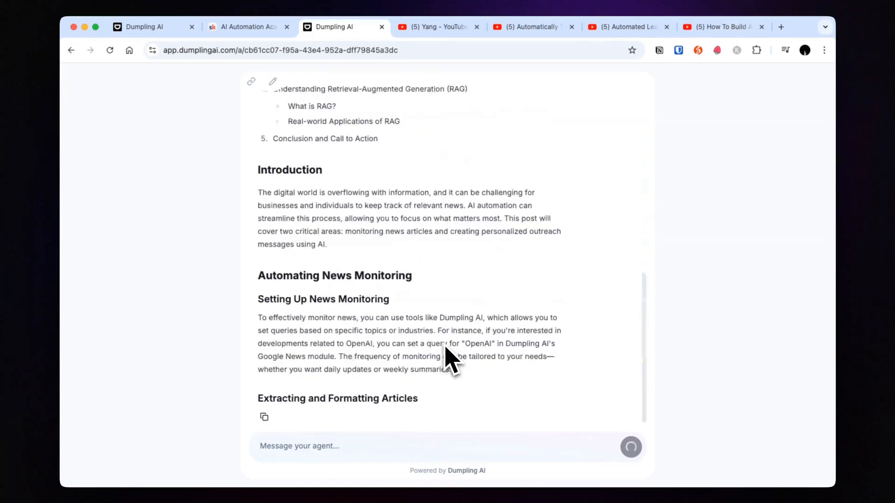
pyautogui.scroll(4, 445, 347)
pyautogui.moveTo(271, 184); pyautogui.dragTo(433, 324)
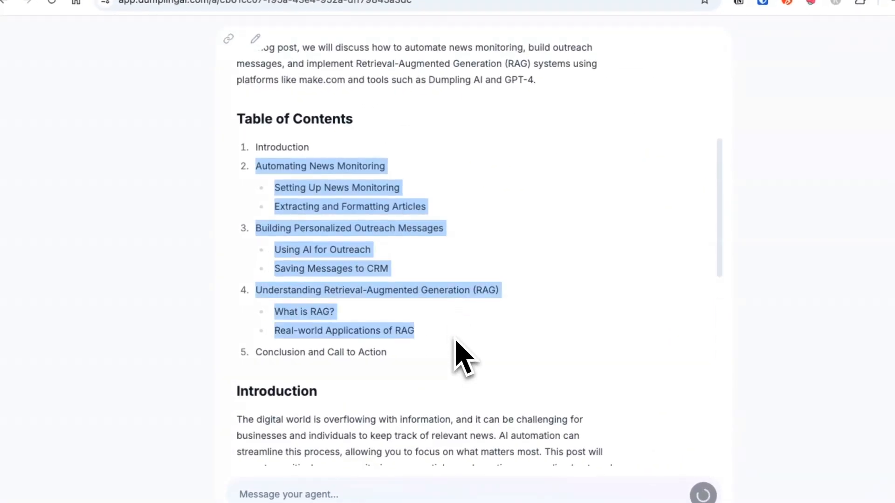
pyautogui.scroll(-15, 464, 359)
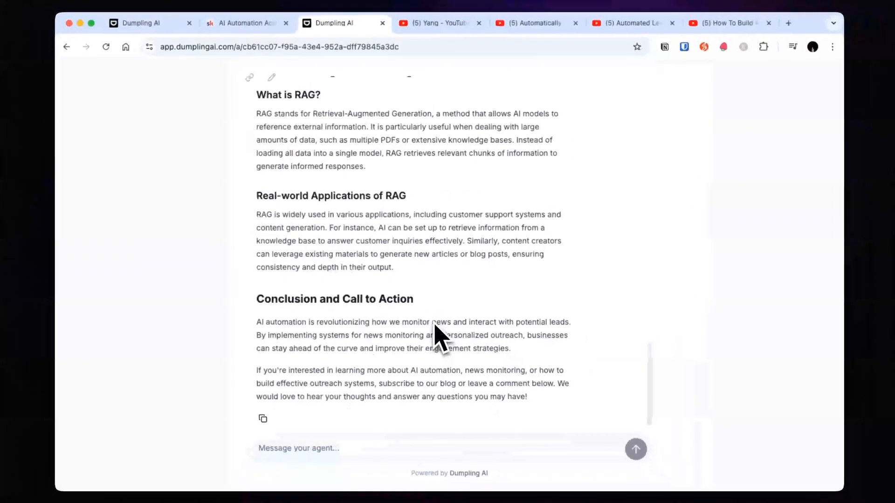
pyautogui.scroll(20, 437, 332)
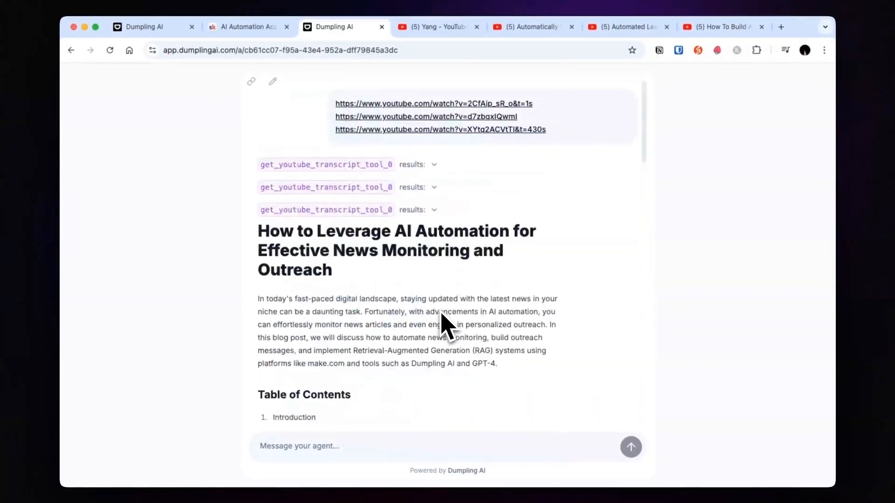
pyautogui.scroll(-20, 442, 322)
pyautogui.scroll(15, 464, 278)
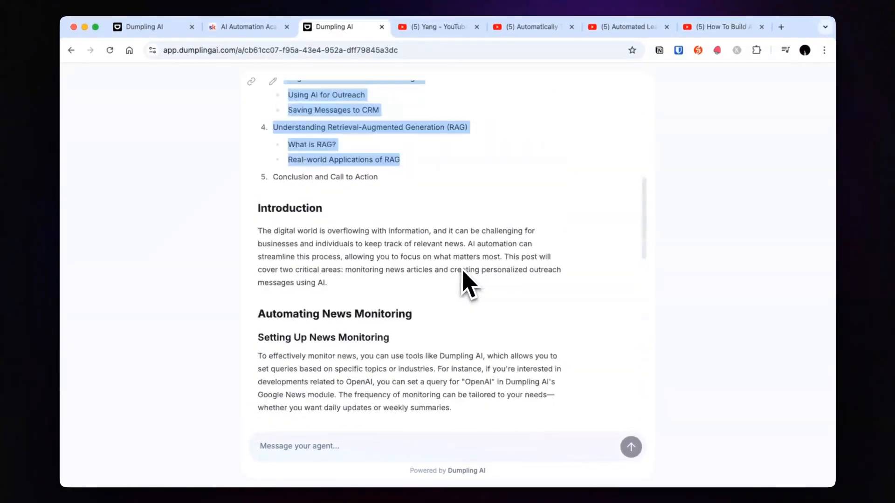
pyautogui.scroll(10, 461, 268)
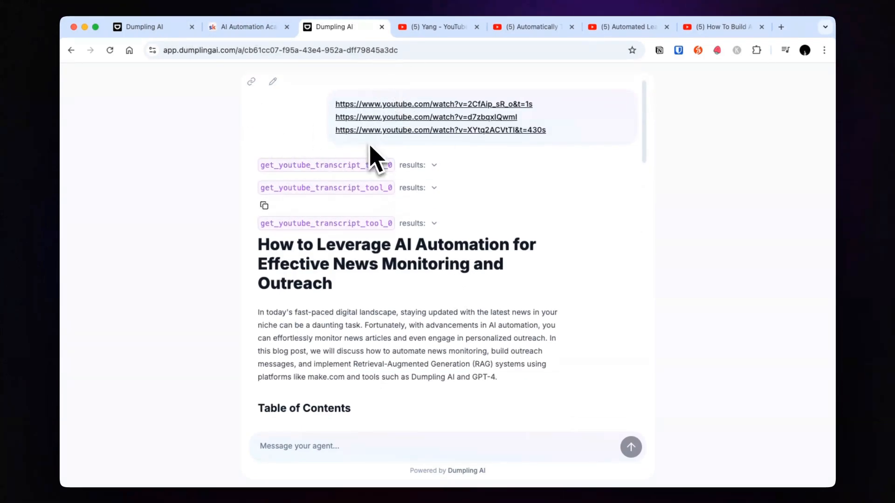
pyautogui.scroll(-10, 463, 364)
pyautogui.scroll(10, 465, 360)
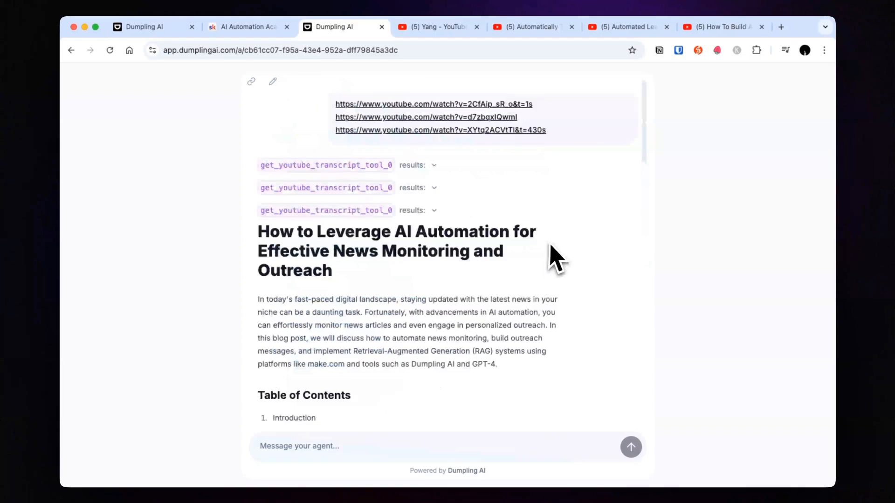
pyautogui.scroll(-15, 430, 252)
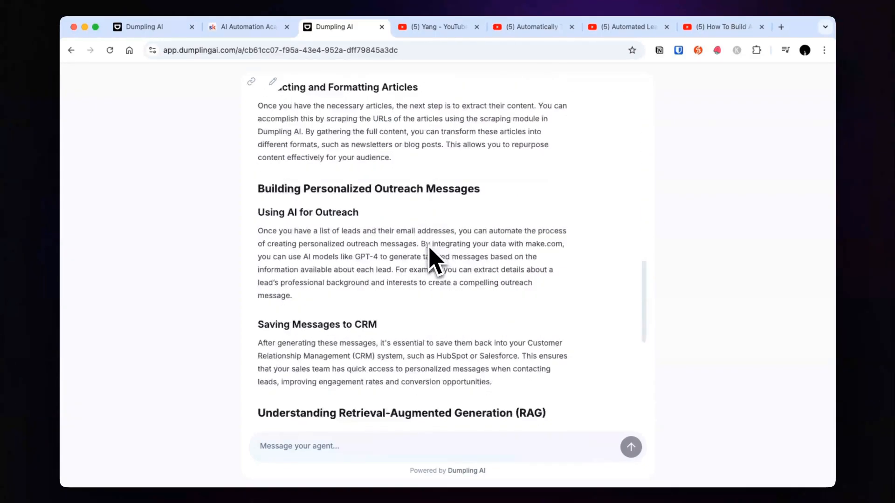
pyautogui.scroll(-3, 430, 252)
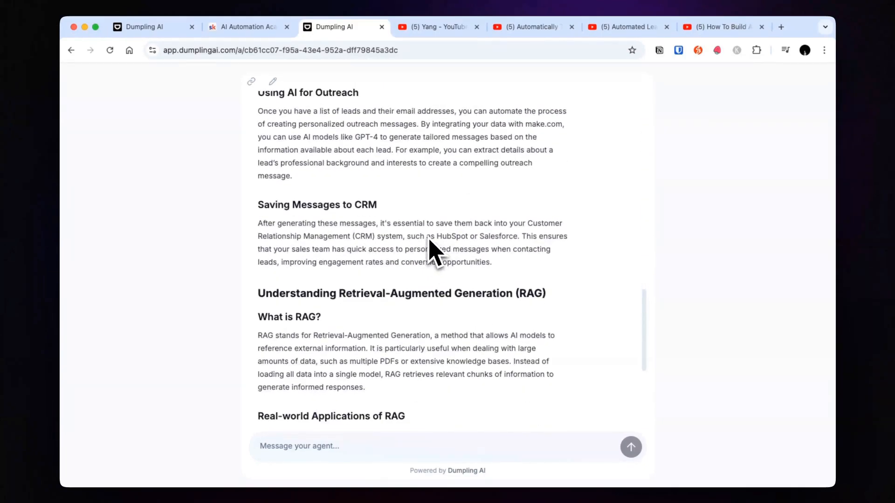
pyautogui.scroll(18, 475, 410)
pyautogui.scroll(-20, 485, 391)
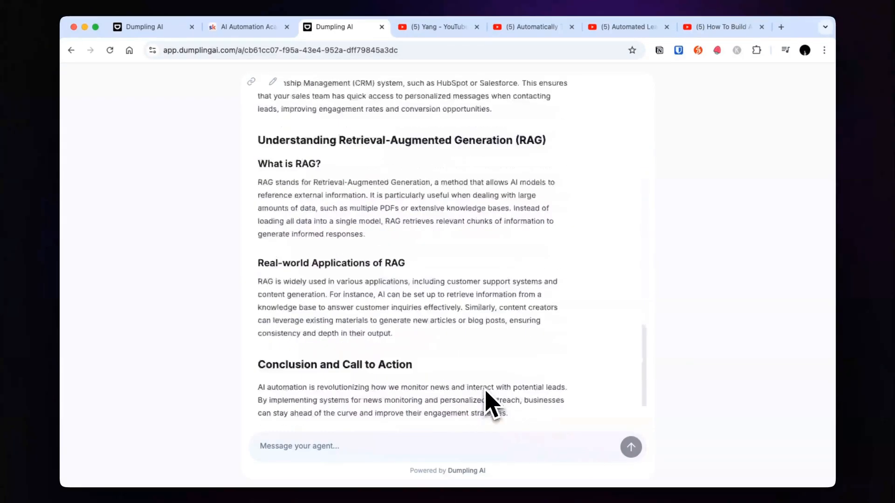
pyautogui.scroll(16, 485, 391)
pyautogui.scroll(9, 485, 391)
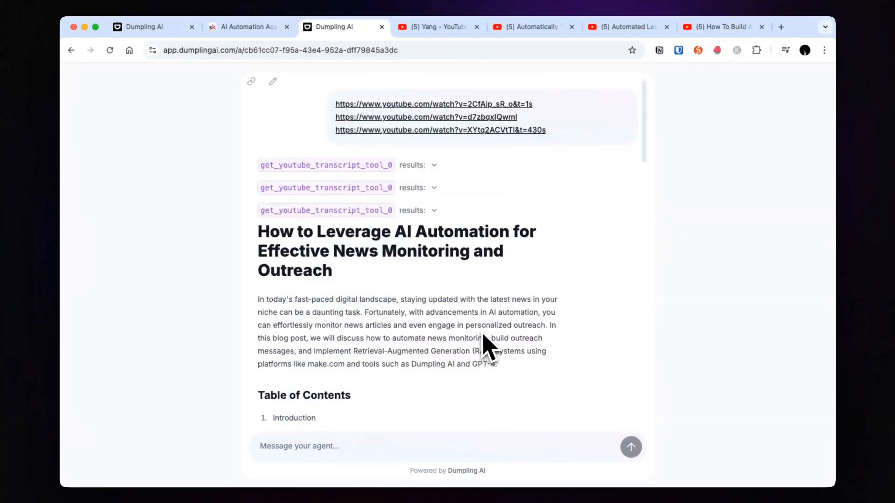
# Step: Send Bobby the request "Can you make this blog post longer and more detailed" and look through the rewritten post
pyautogui.click(427, 447)
pyautogui.write('Ca')
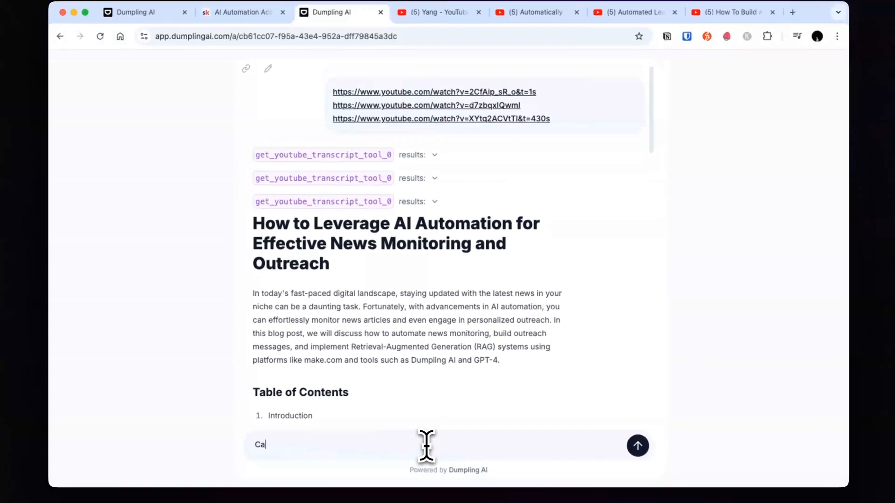
pyautogui.write('n you make this blog post long')
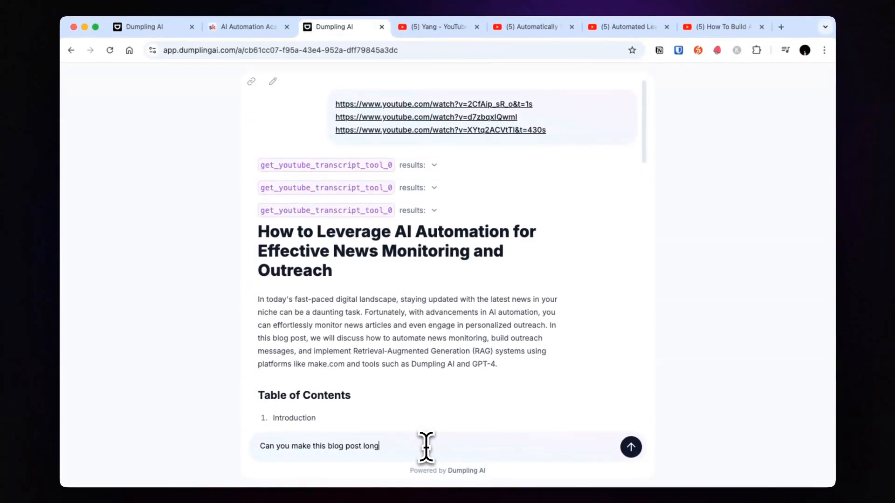
pyautogui.write('er and more detailed')
pyautogui.press('Return')
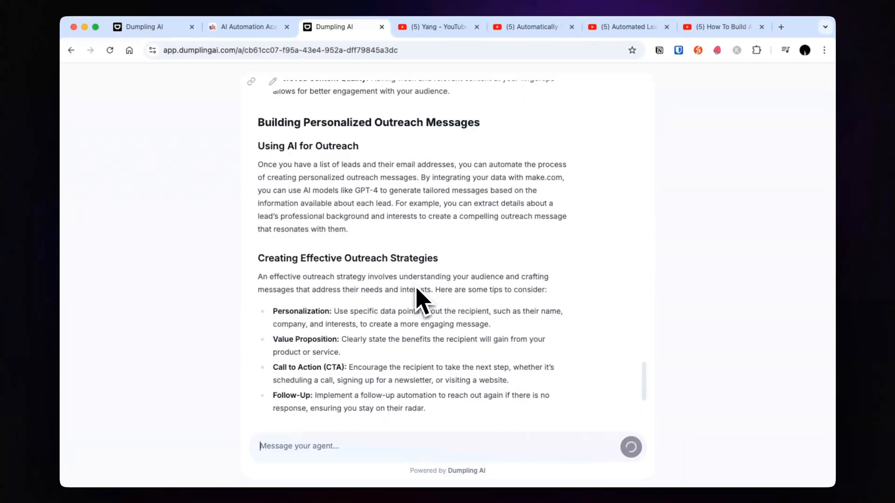
pyautogui.scroll(5, 424, 309)
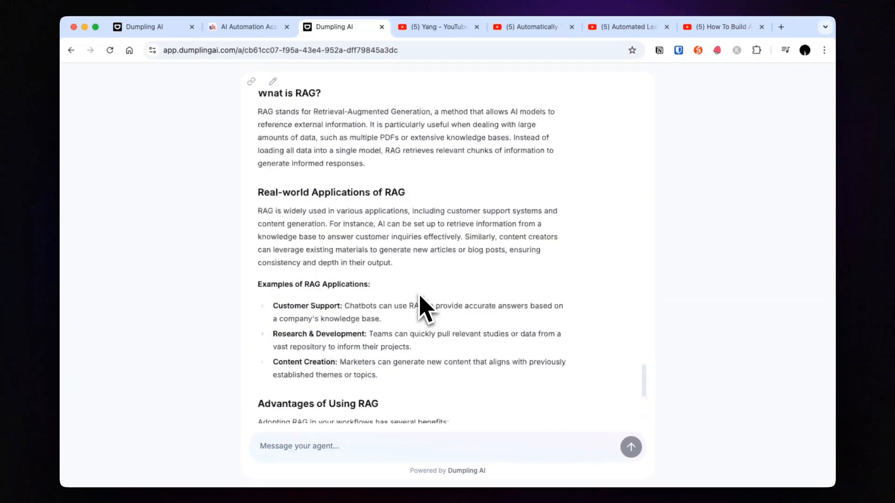
pyautogui.scroll(20, 424, 309)
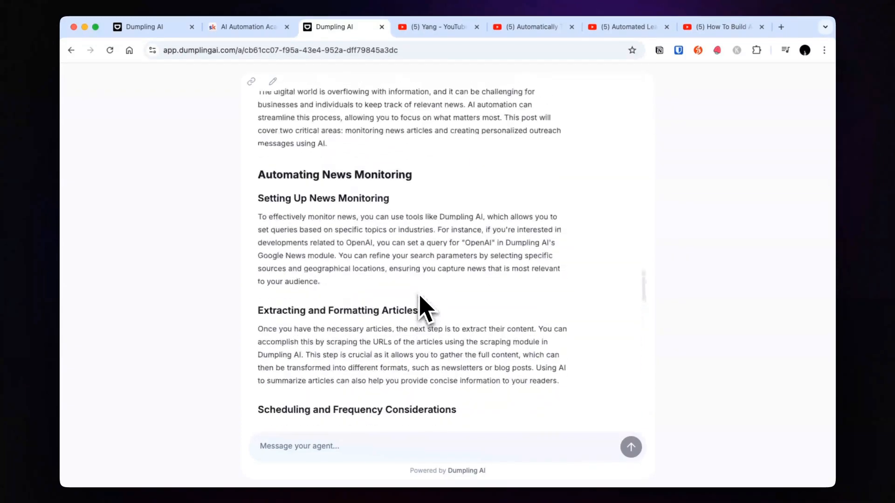